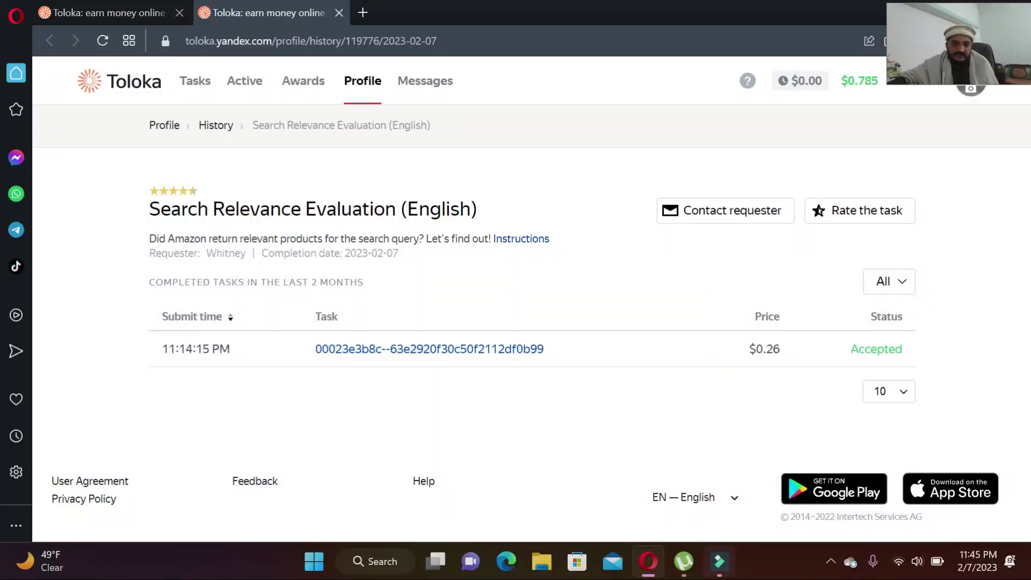
# Step: Copy the 'Search Relevance Evaluation (English)' title, check its $0.26 price, and open the task
pyautogui.moveTo(148, 209); pyautogui.dragTo(483, 215)
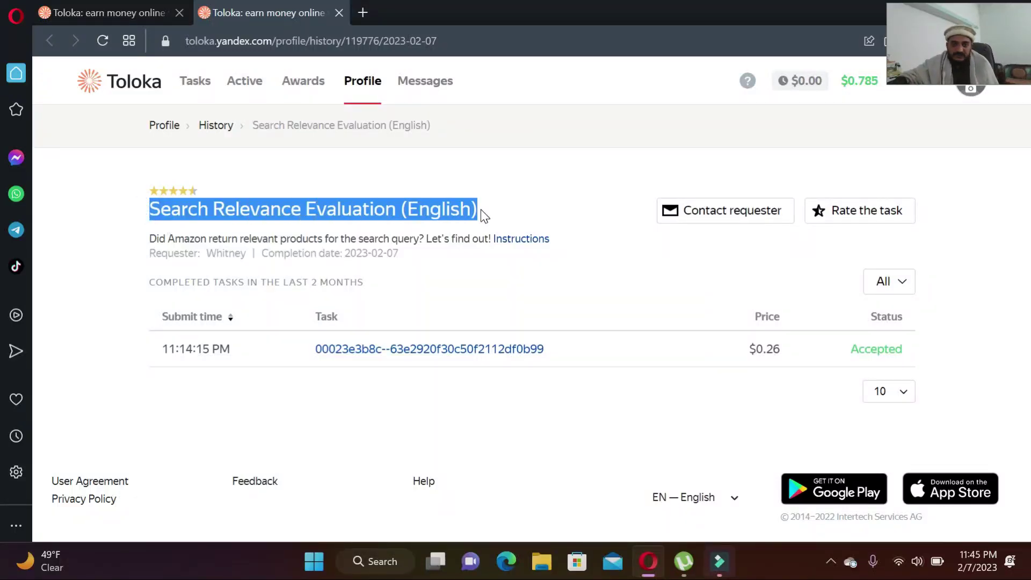
pyautogui.hotkey('ctrl', 'c')
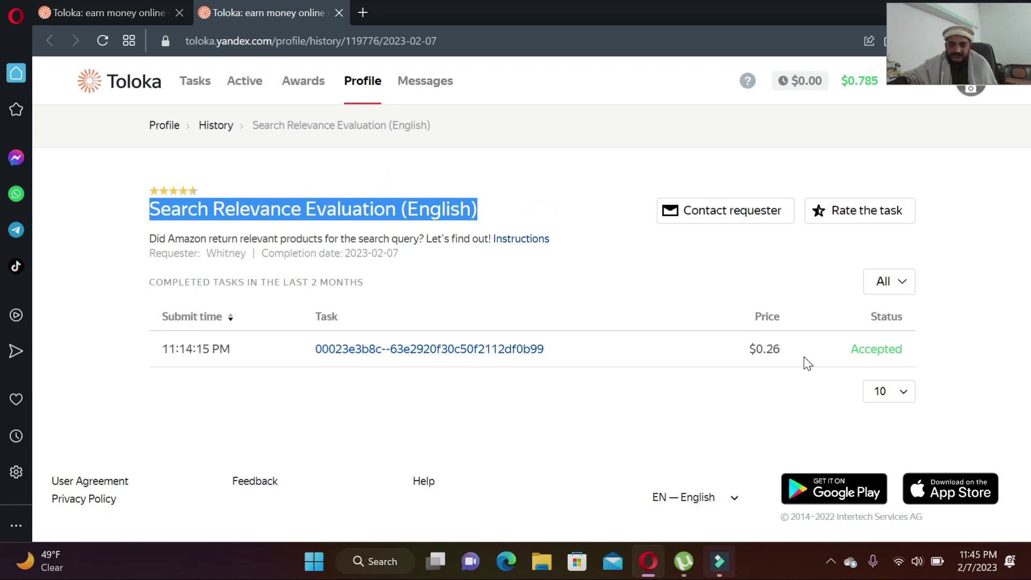
pyautogui.moveTo(786, 349); pyautogui.dragTo(749, 350)
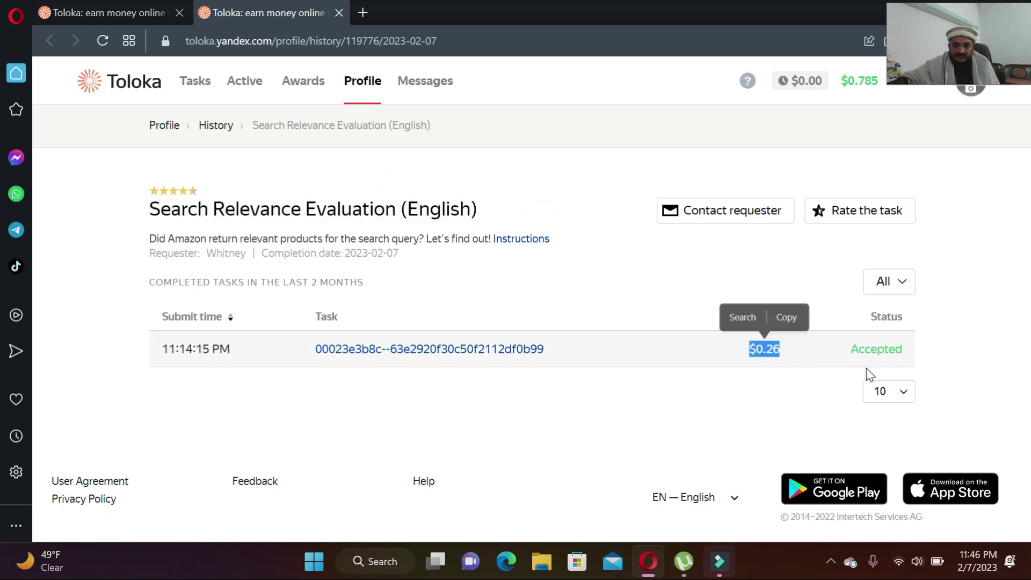
pyautogui.click(513, 352)
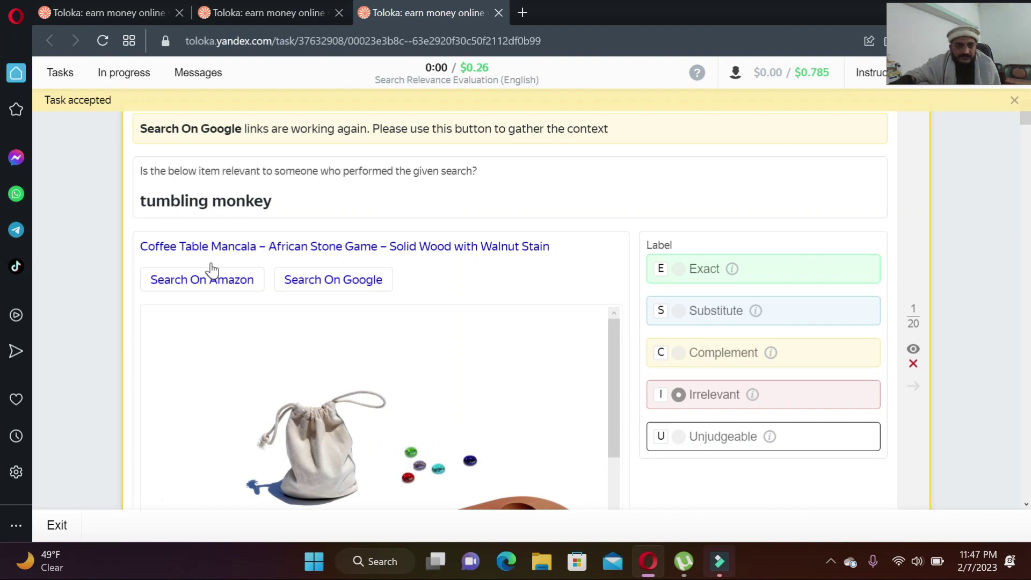
# Step: Submit the tumbling monkey item as Irrelevant, then review item 2's 'mason jar' query
pyautogui.moveTo(145, 201); pyautogui.dragTo(295, 208)
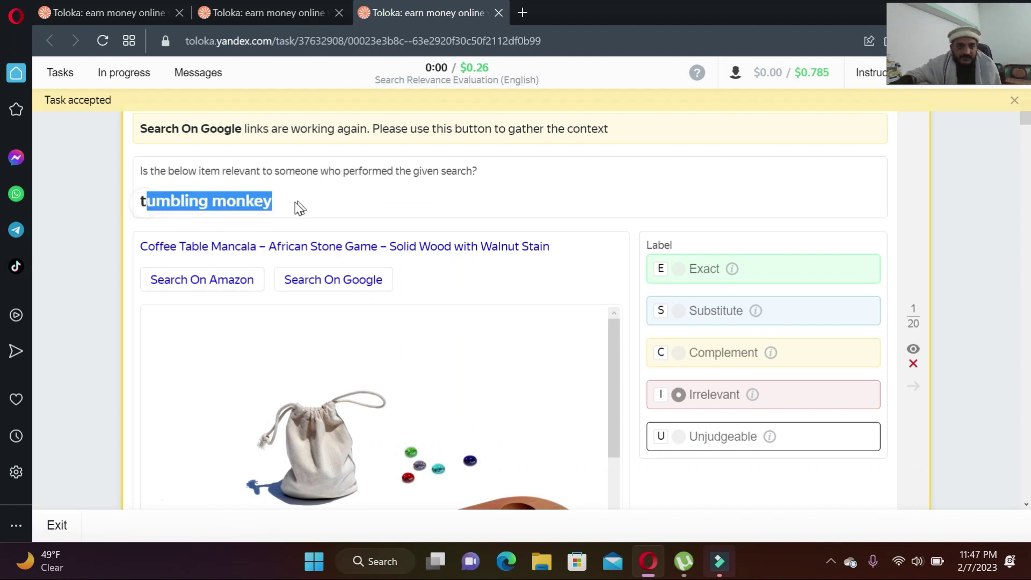
pyautogui.click(370, 201)
pyautogui.scroll(-1, 372, 201)
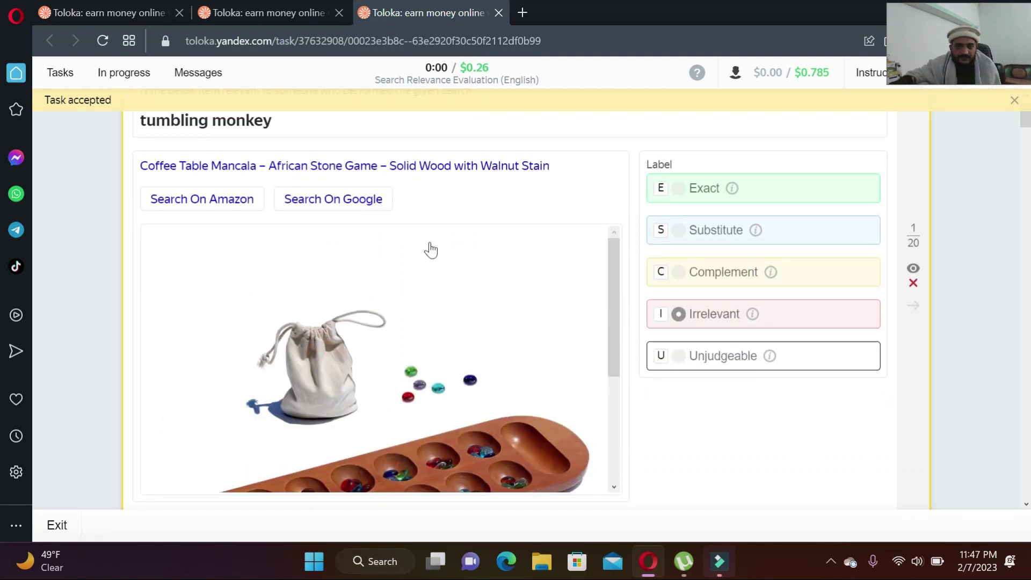
pyautogui.scroll(-1, 442, 295)
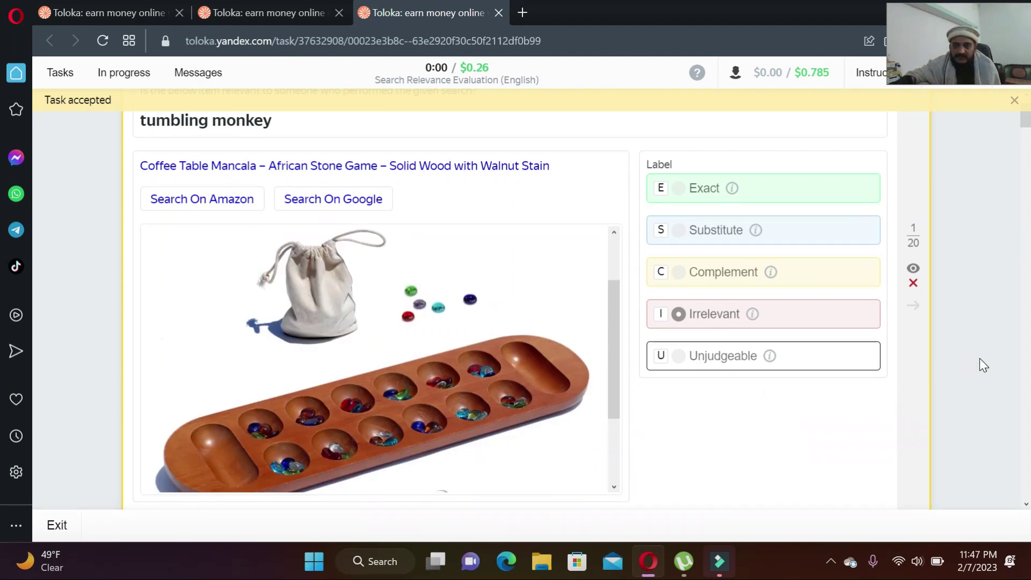
pyautogui.press('c')
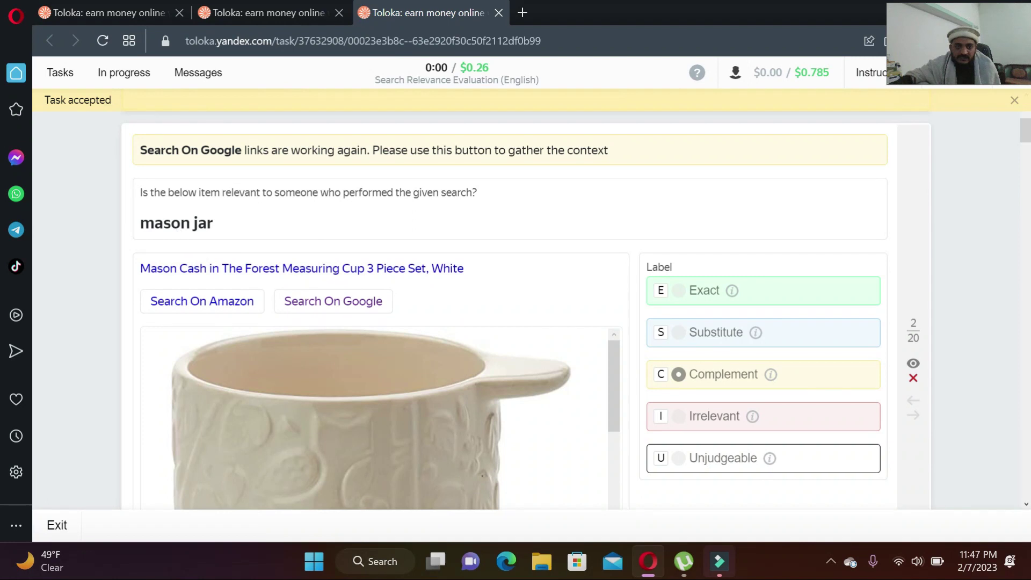
pyautogui.moveTo(149, 224); pyautogui.dragTo(218, 229)
pyautogui.click(276, 224)
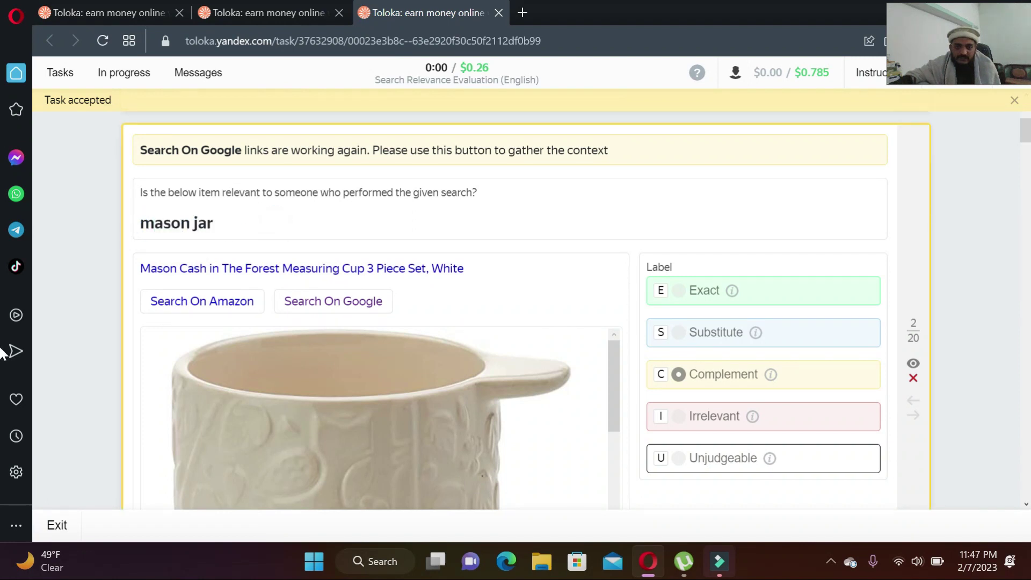
pyautogui.scroll(-1, 1027, 343)
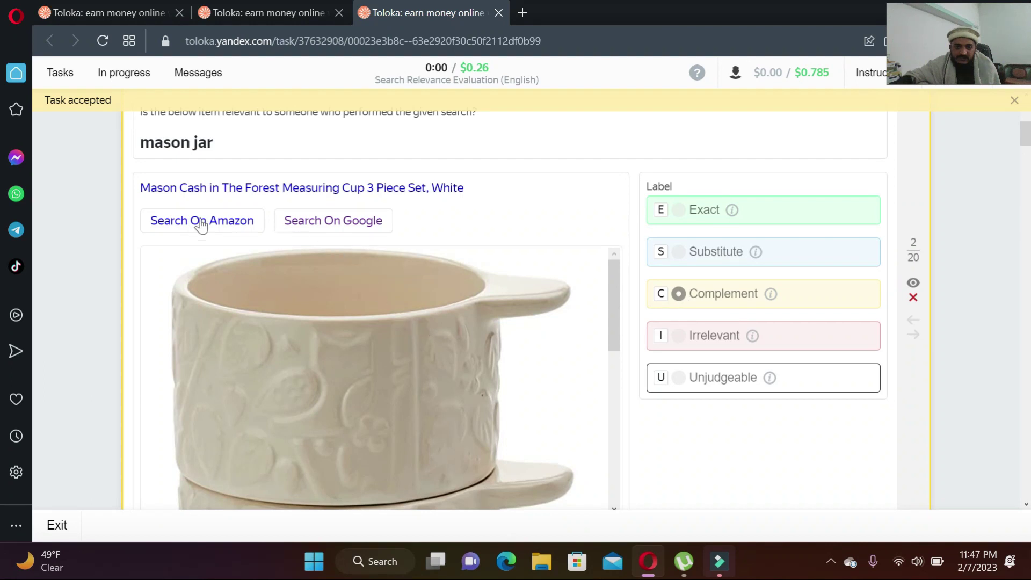
pyautogui.scroll(-3, 395, 387)
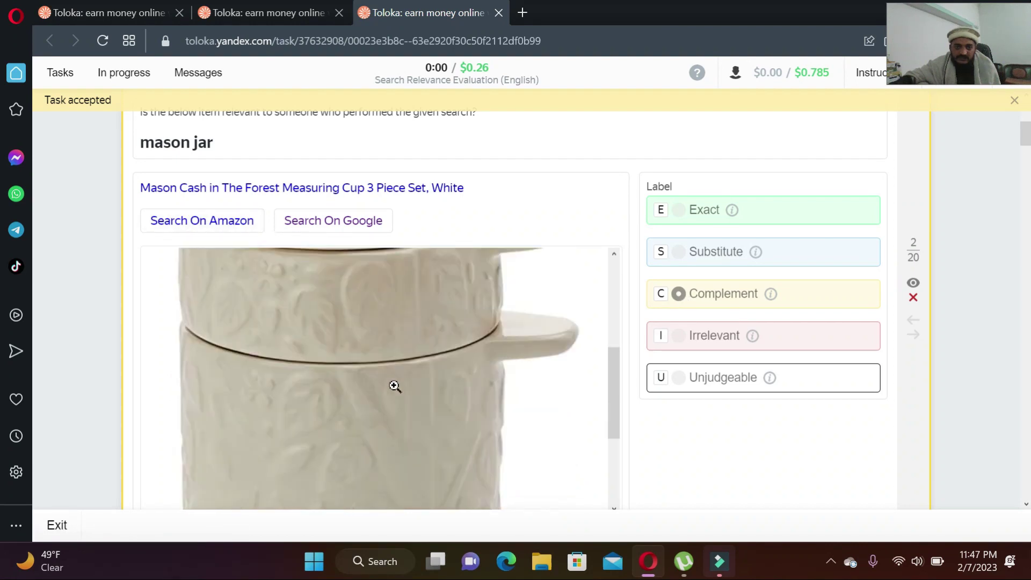
pyautogui.scroll(3, 394, 387)
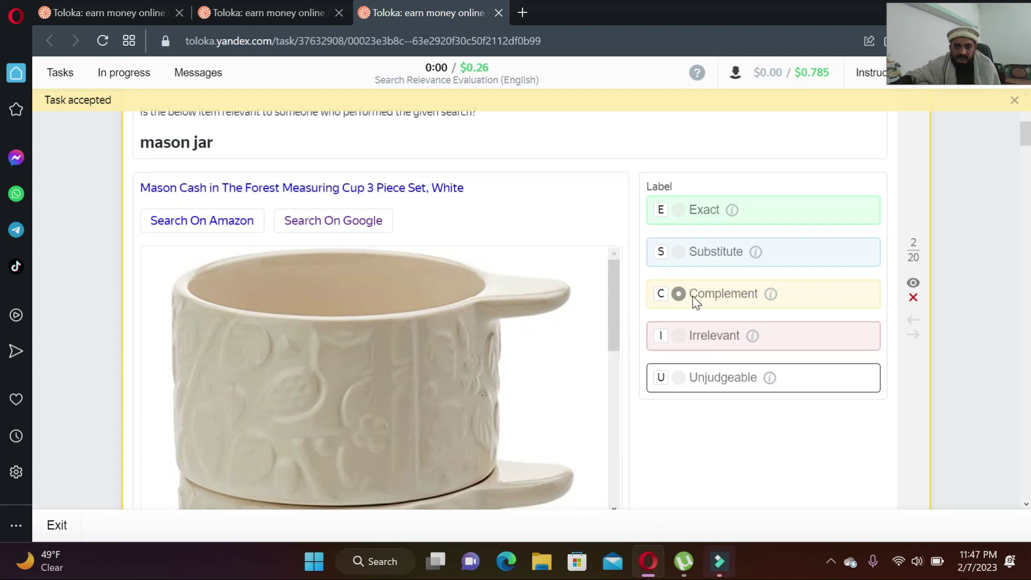
# Step: Confirm the mason jar label and advance to item 3, SOUNDPEATS earbuds
pyautogui.press('s')
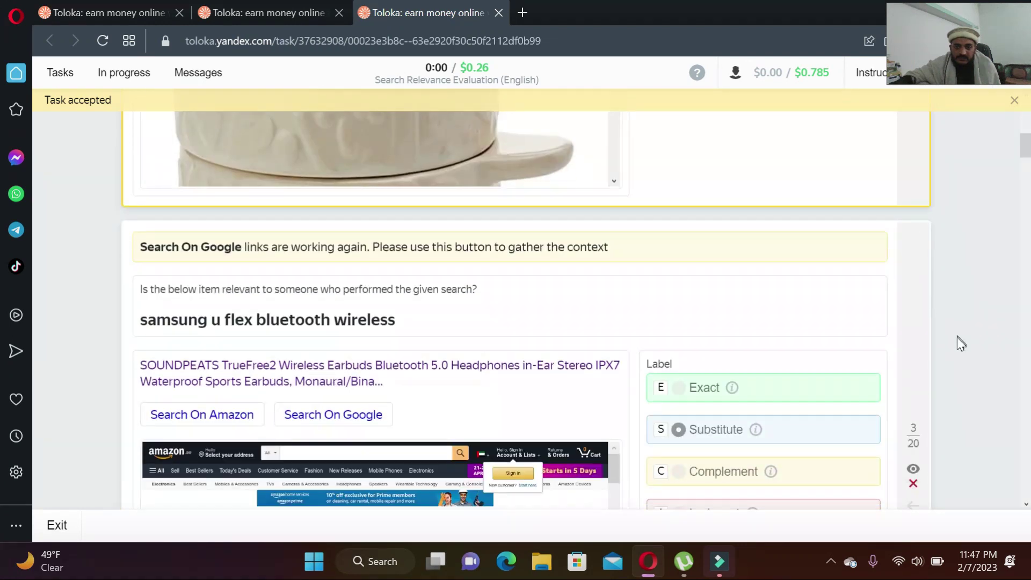
pyautogui.scroll(-1, 957, 338)
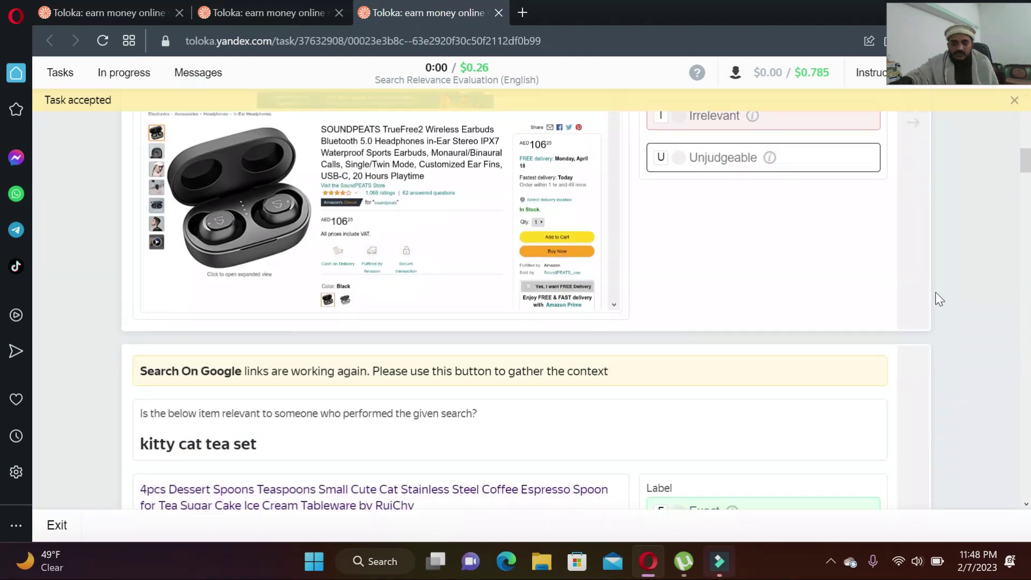
# Step: Submit item 3, mark the cat spoons Complement for 'kitty cat tea set', and advance
pyautogui.press('c')
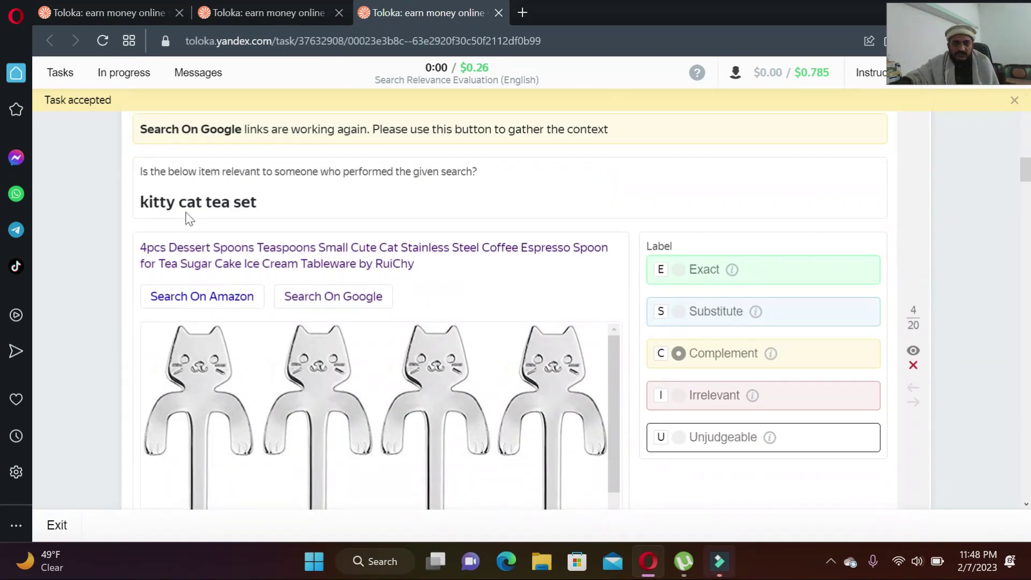
pyautogui.moveTo(155, 206); pyautogui.dragTo(272, 211)
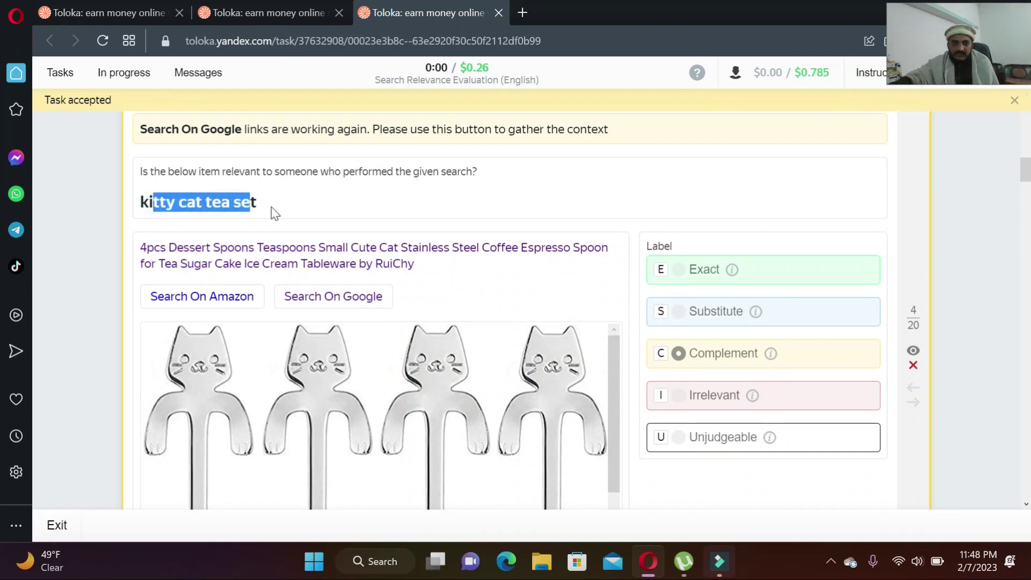
pyautogui.click(326, 199)
pyautogui.scroll(-5, 535, 392)
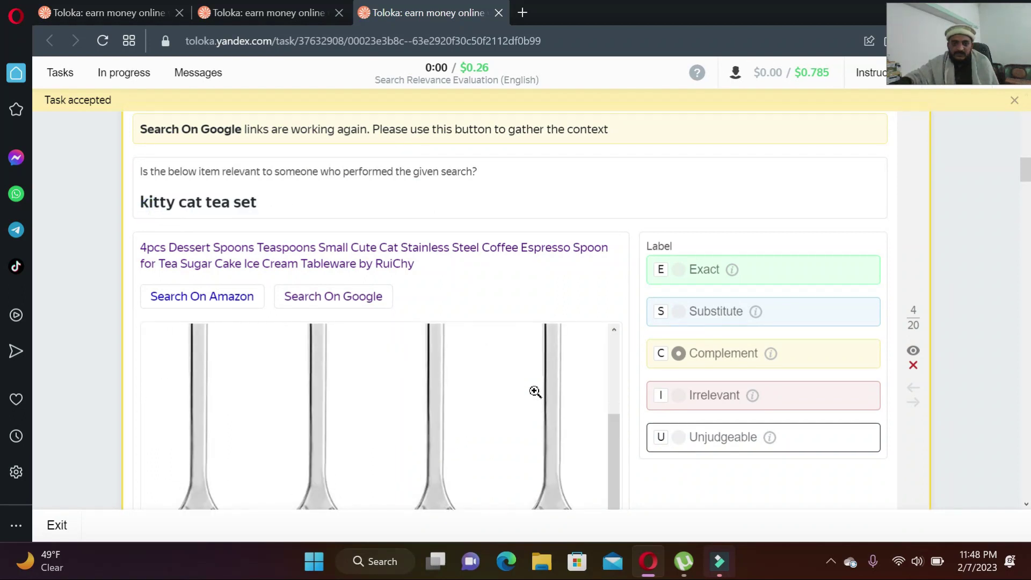
pyautogui.scroll(3, 535, 392)
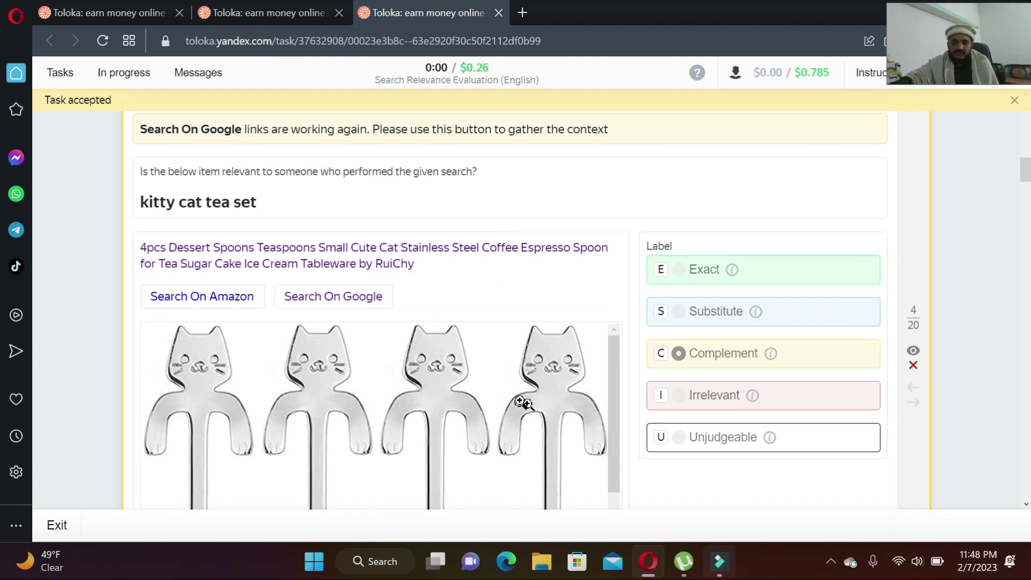
pyautogui.click(681, 356)
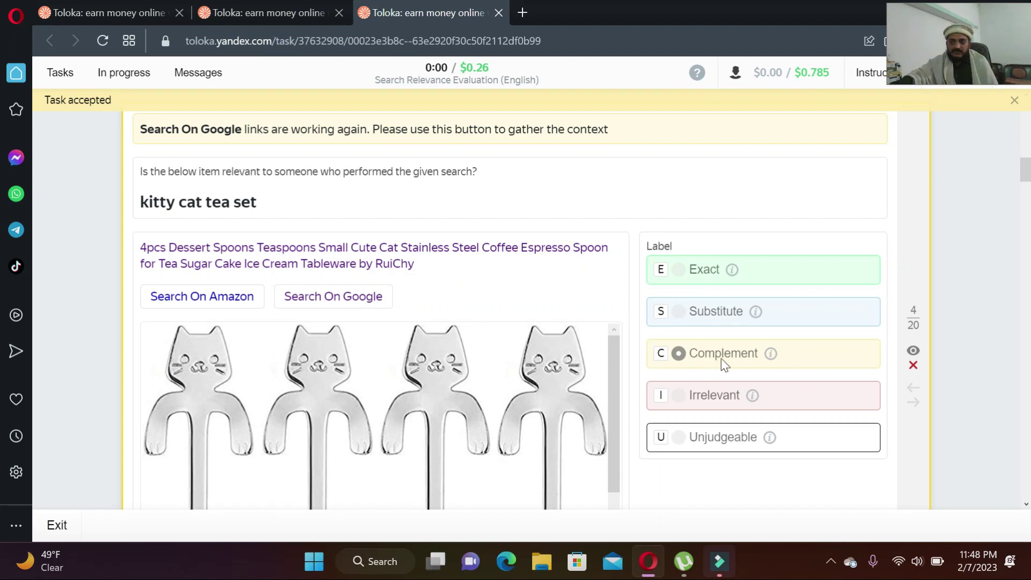
pyautogui.press('s')
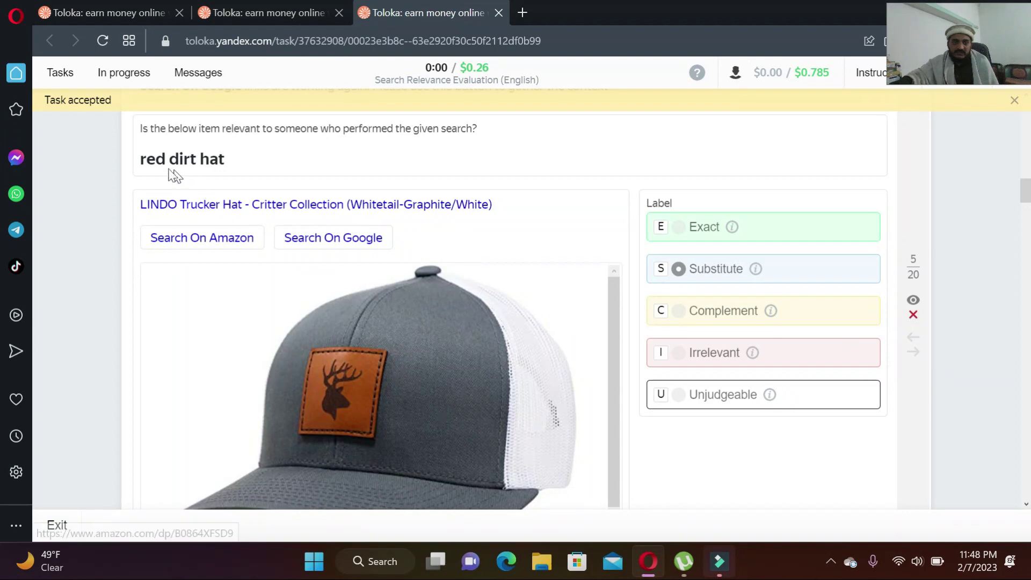
# Step: Review 'red dirt hat', submit item 5, and inspect item 6's 'graphic stickers' query
pyautogui.moveTo(135, 161); pyautogui.dragTo(309, 163)
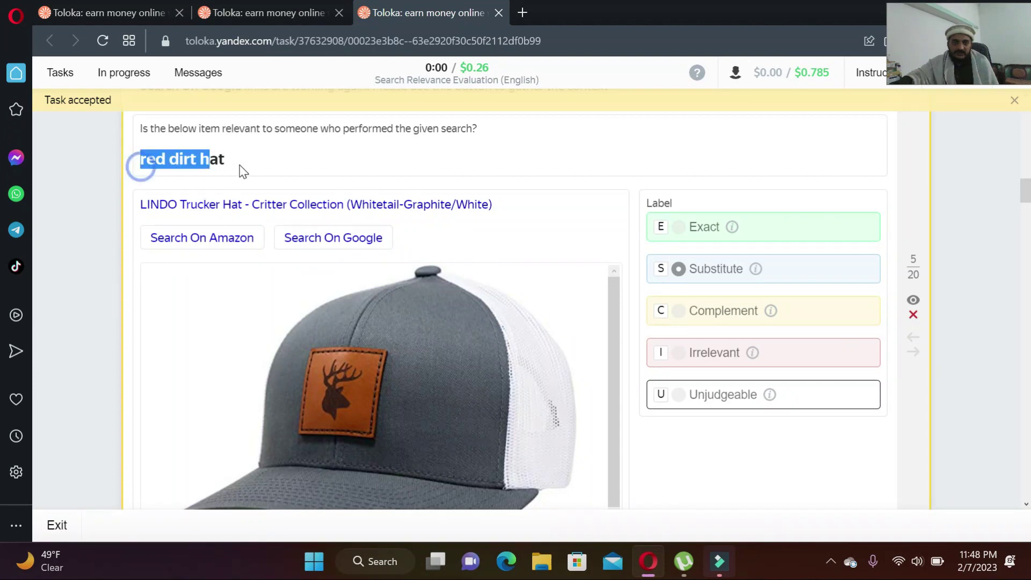
pyautogui.click(311, 163)
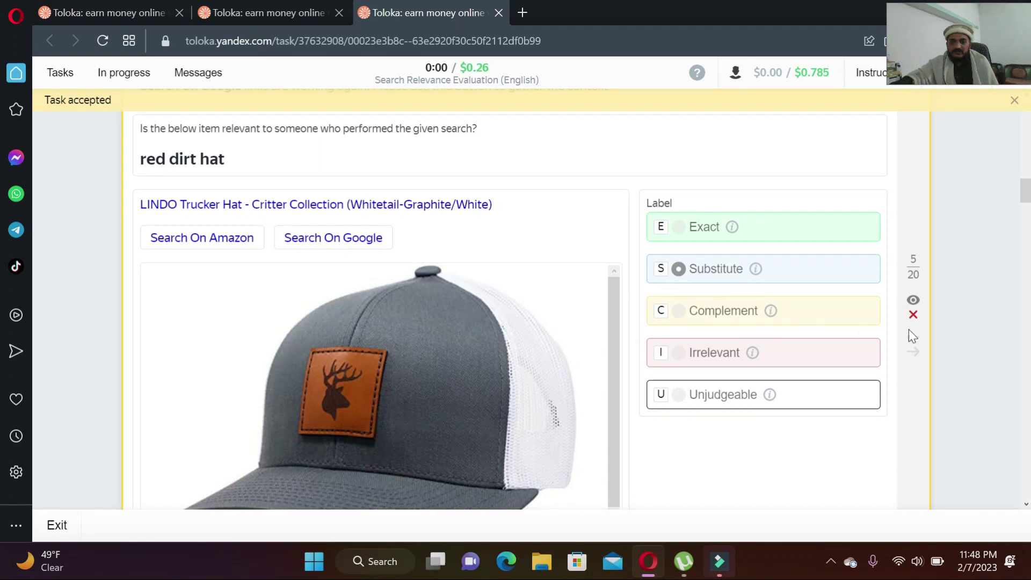
pyautogui.scroll(-3, 966, 363)
pyautogui.scroll(-3, 965, 365)
pyautogui.press('i')
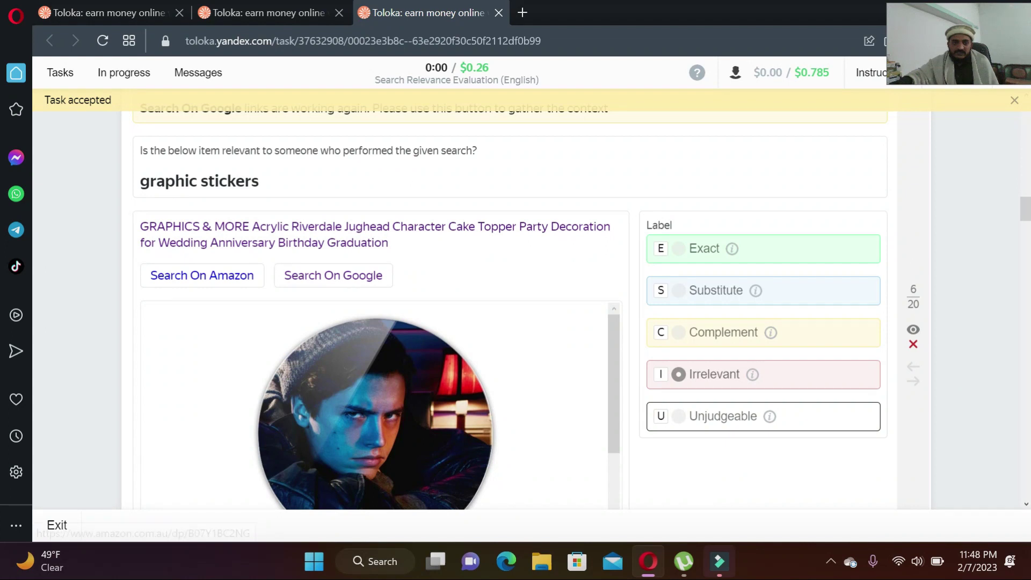
pyautogui.moveTo(146, 184); pyautogui.dragTo(297, 186)
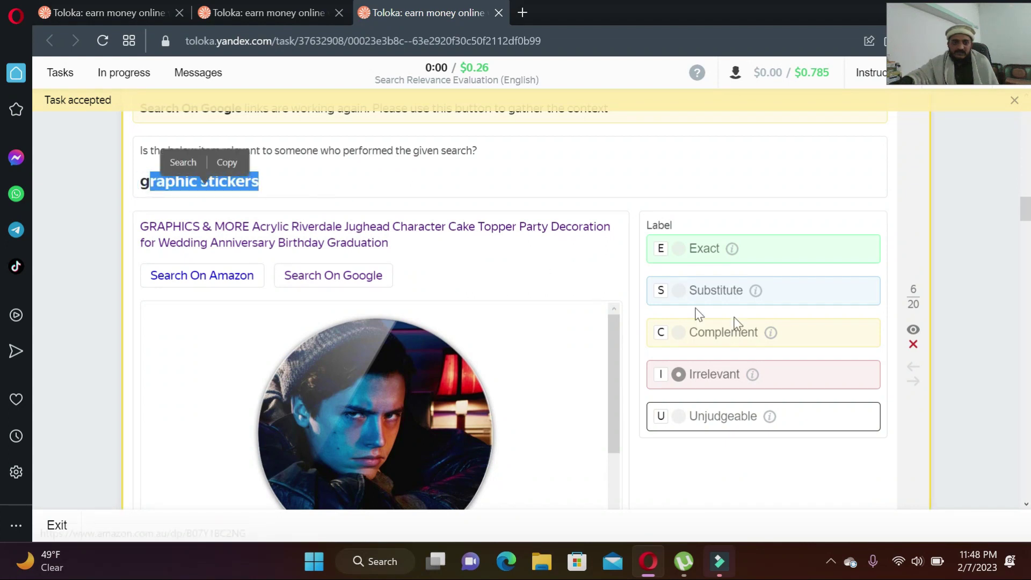
pyautogui.click(942, 313)
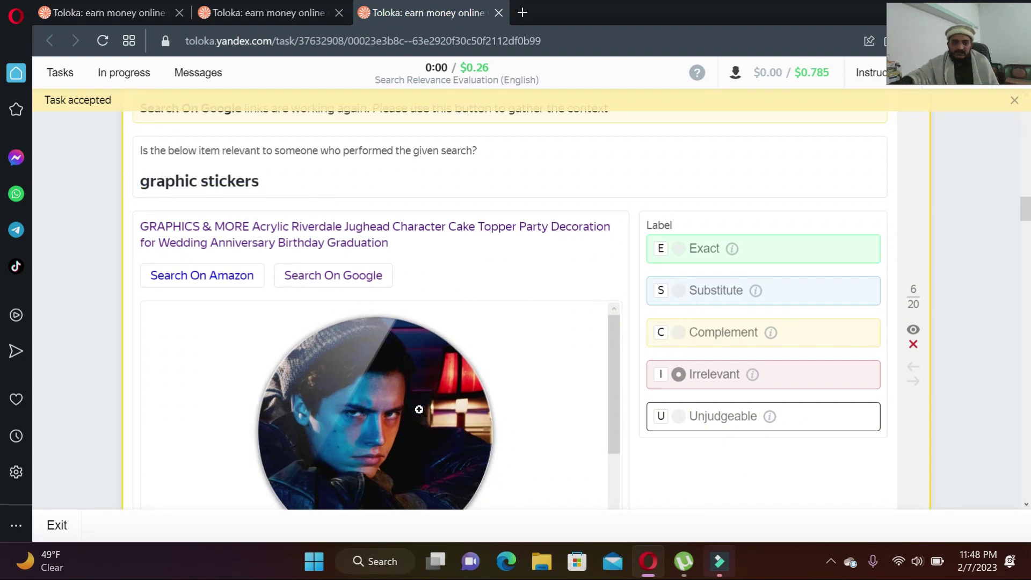
pyautogui.scroll(-2, 421, 409)
pyautogui.scroll(2, 419, 409)
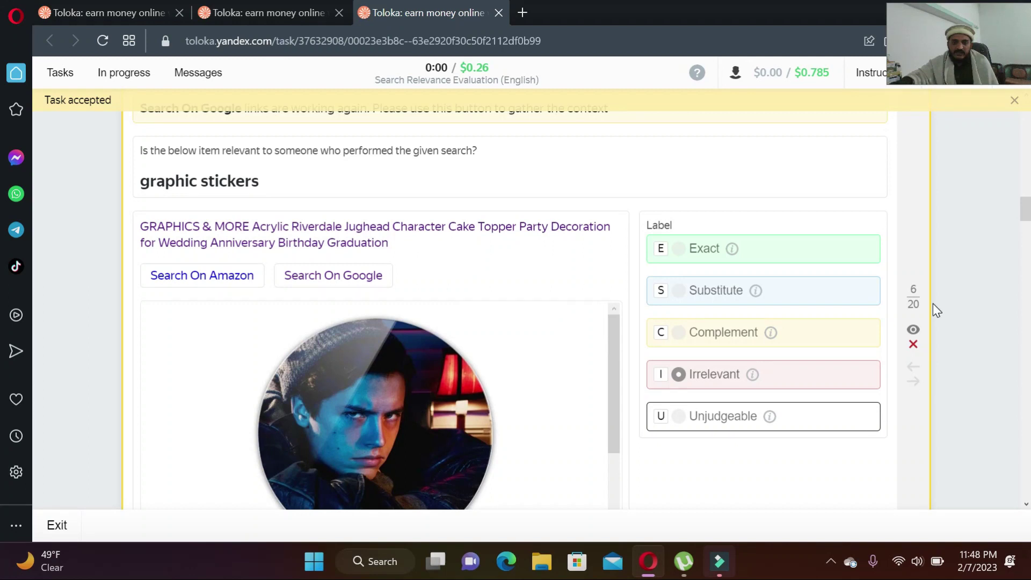
pyautogui.scroll(-1, 935, 310)
pyautogui.scroll(1, 934, 310)
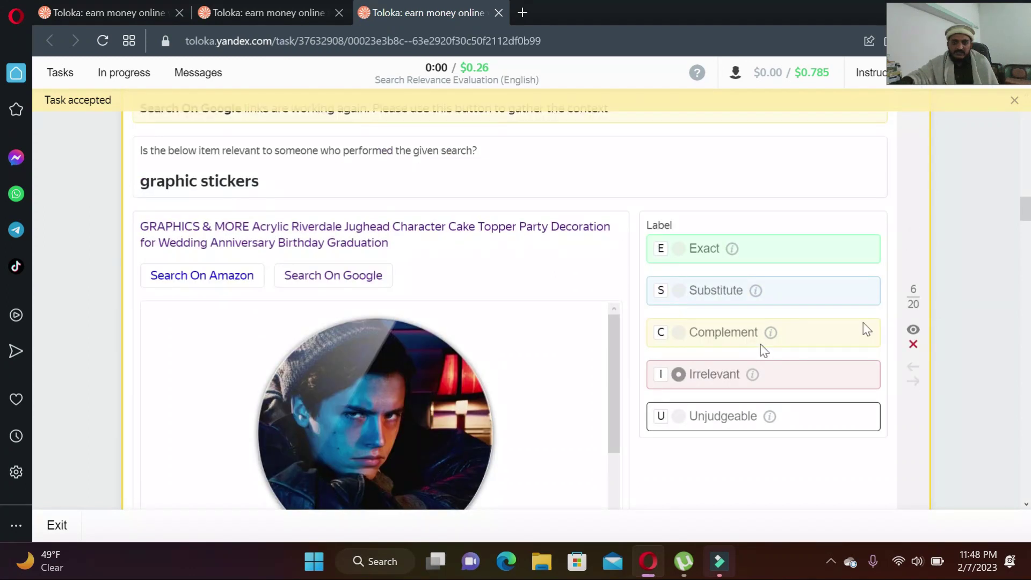
# Step: Submit the Riverdale cake topper as Irrelevant and move to item 7
pyautogui.click(863, 381)
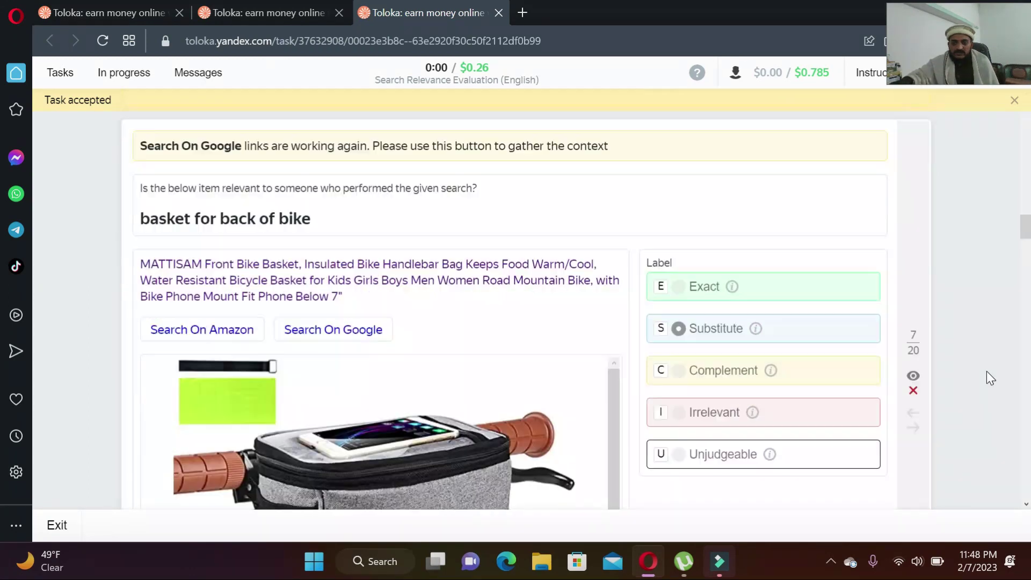
pyautogui.scroll(-1, 987, 371)
pyautogui.scroll(1, 993, 373)
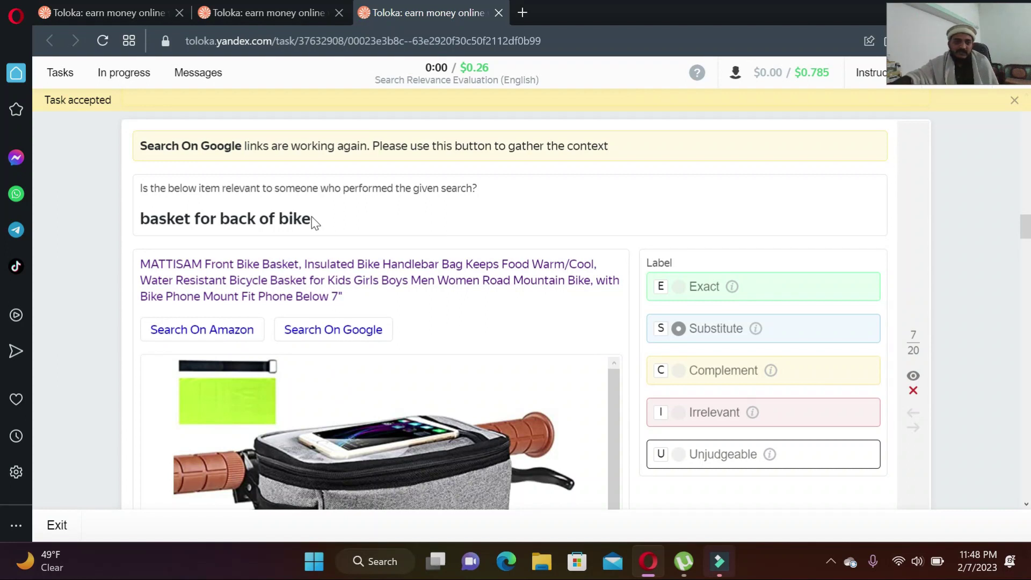
pyautogui.scroll(-1, 386, 274)
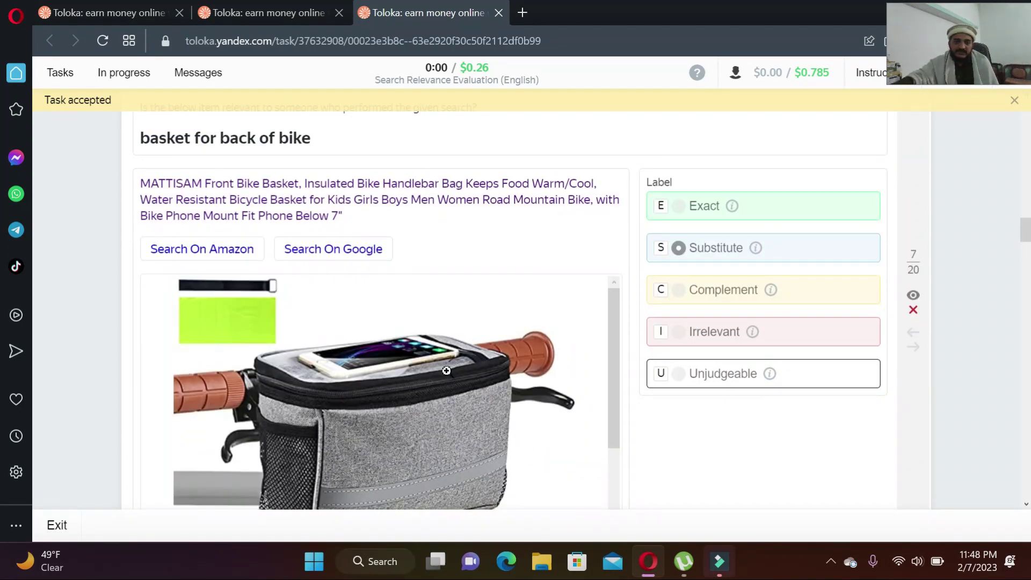
pyautogui.scroll(-2, 446, 371)
pyautogui.scroll(2, 447, 370)
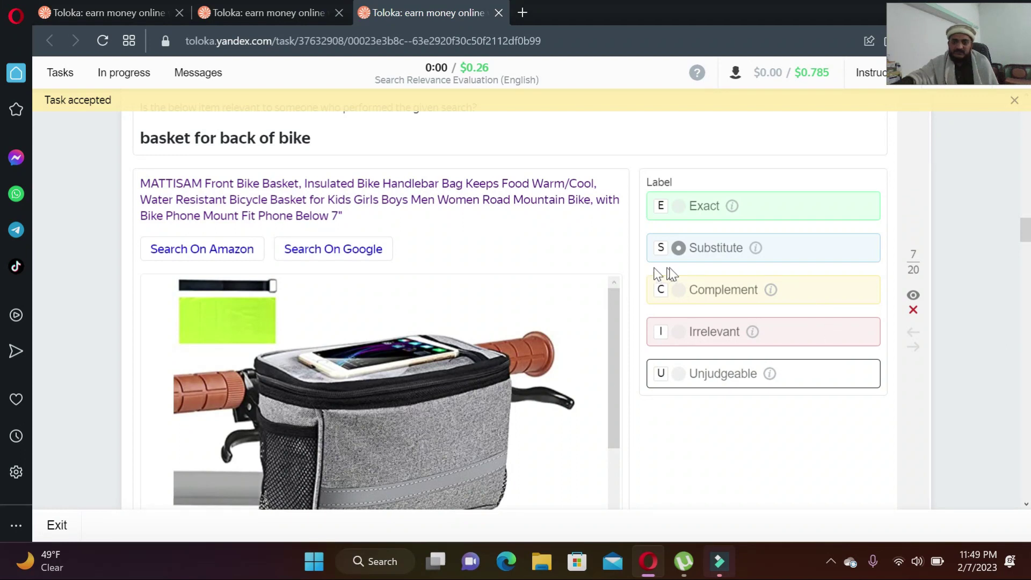
pyautogui.scroll(-3, 988, 311)
pyautogui.scroll(-3, 983, 314)
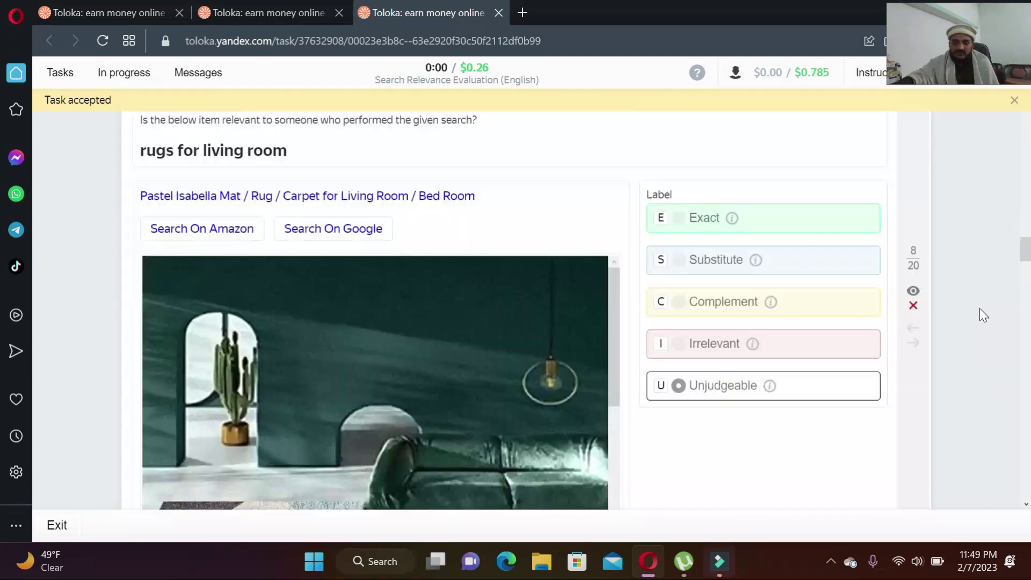
pyautogui.scroll(1, 984, 314)
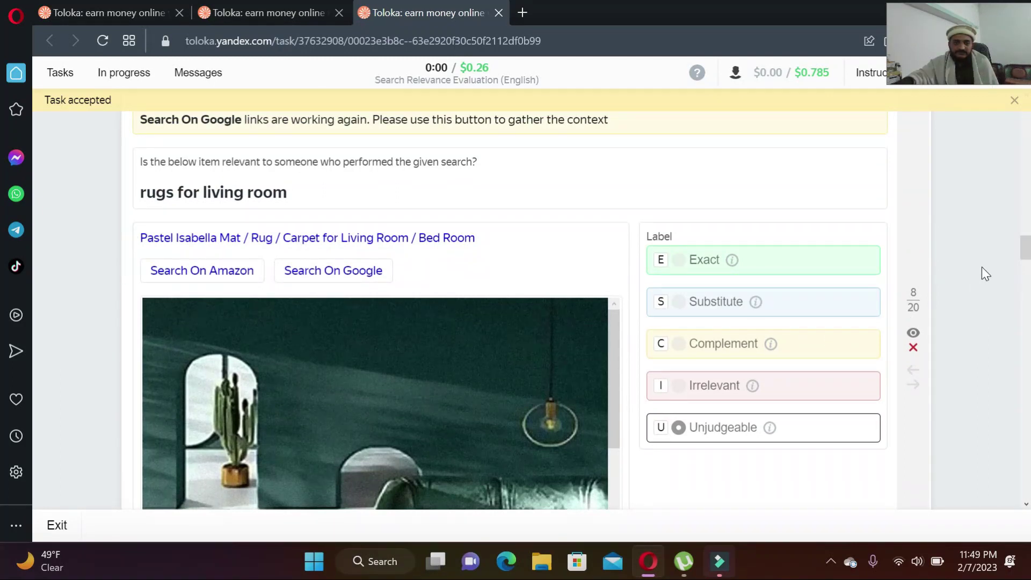
pyautogui.scroll(-1, 982, 275)
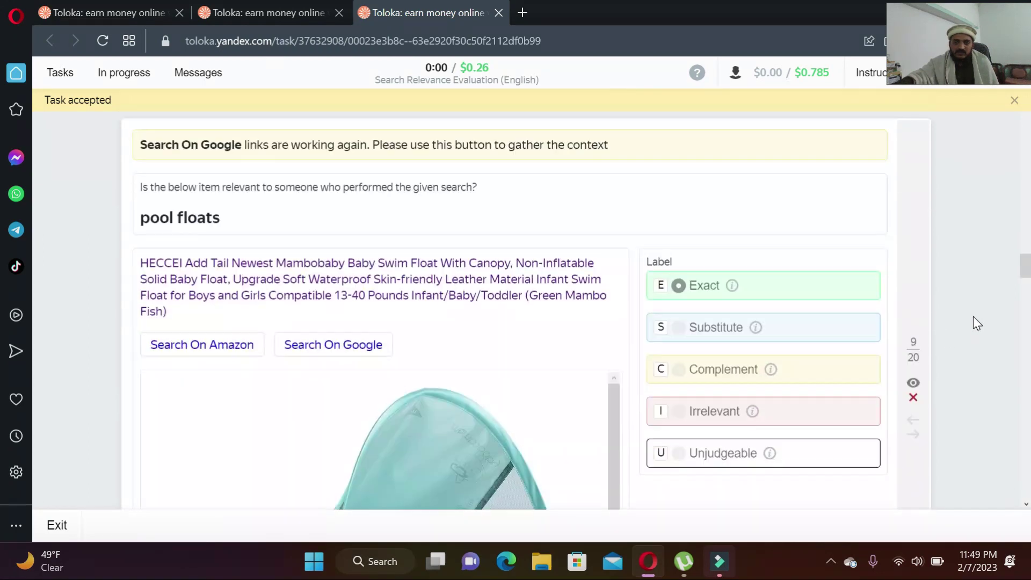
pyautogui.scroll(-1, 973, 316)
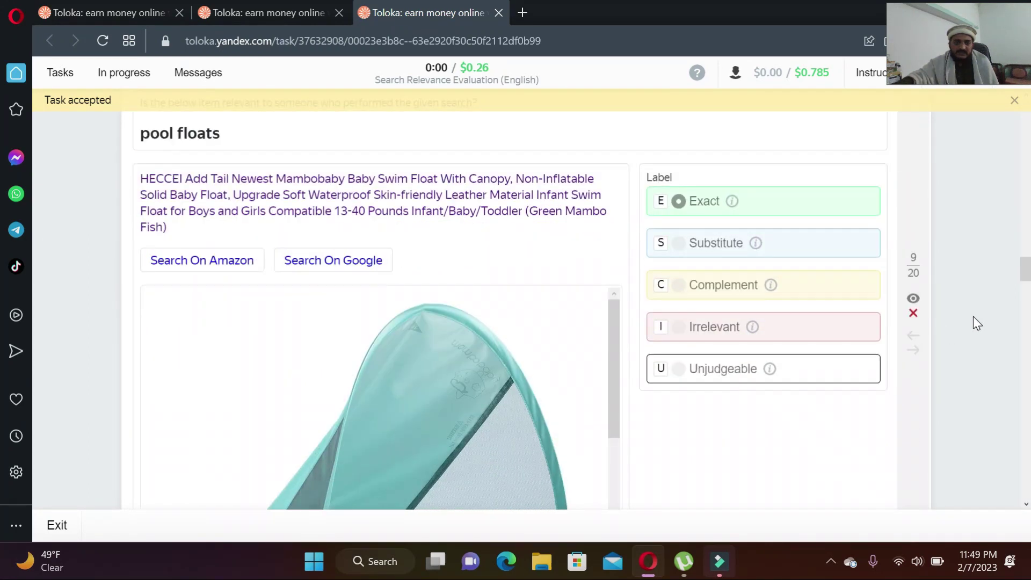
pyautogui.scroll(-1, 536, 370)
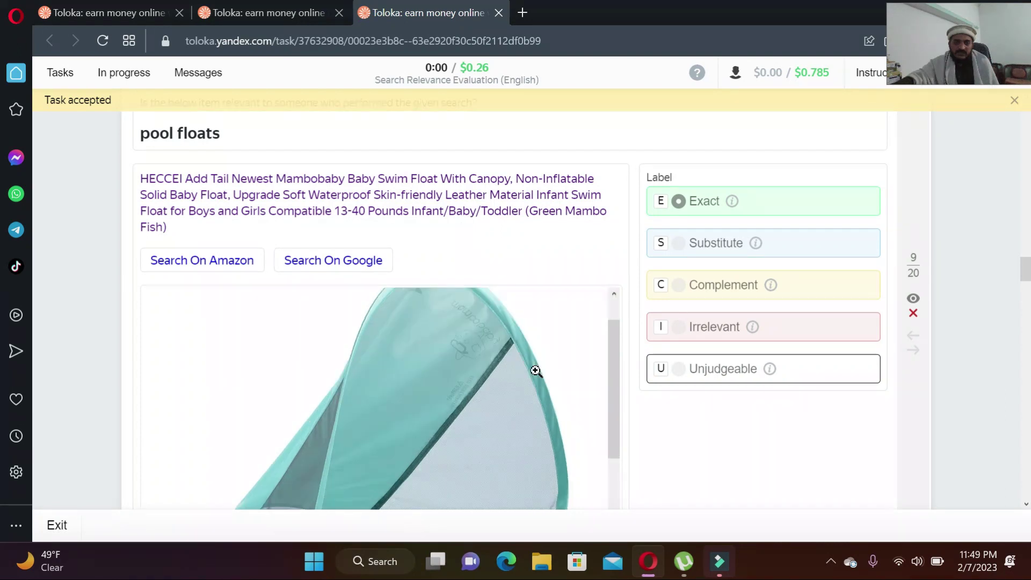
pyautogui.scroll(-1, 536, 370)
pyautogui.scroll(-1, 535, 371)
pyautogui.scroll(-1, 536, 371)
pyautogui.scroll(-1, 540, 370)
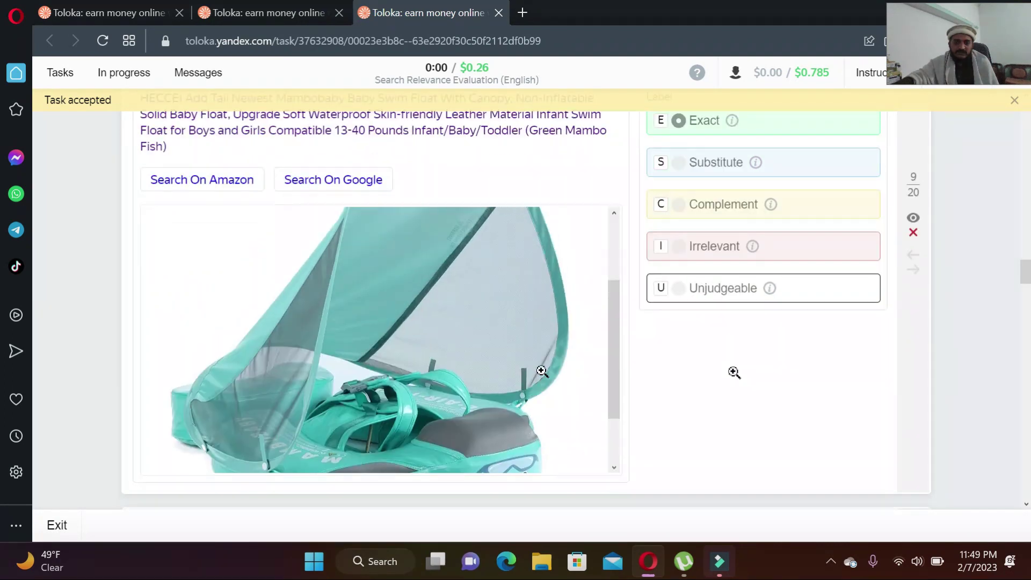
pyautogui.scroll(1, 741, 323)
# Step: Submit the pool floats, item 10 and the lava beads, then rate the iPad case Complement
pyautogui.press('i')
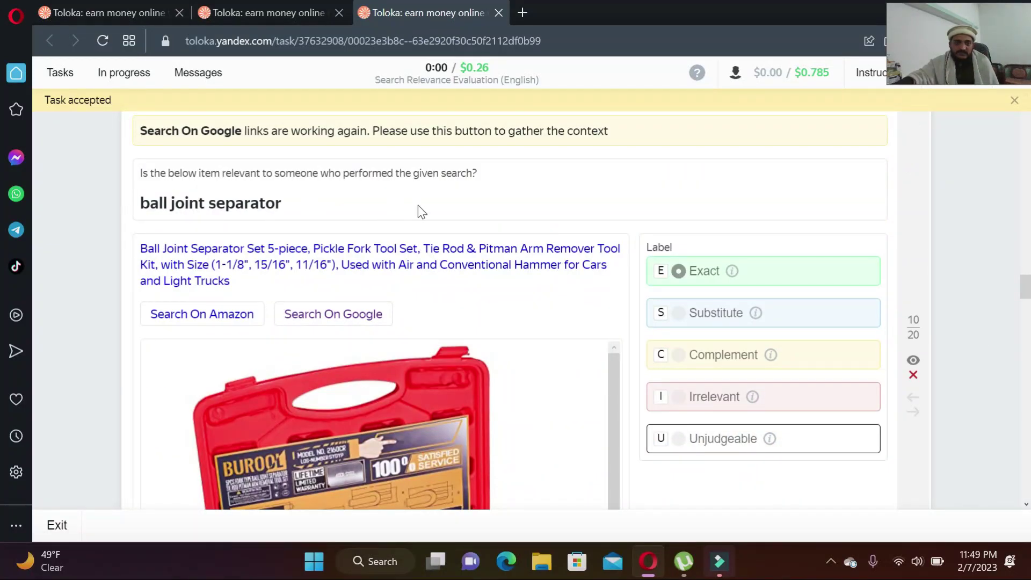
pyautogui.scroll(-1, 949, 279)
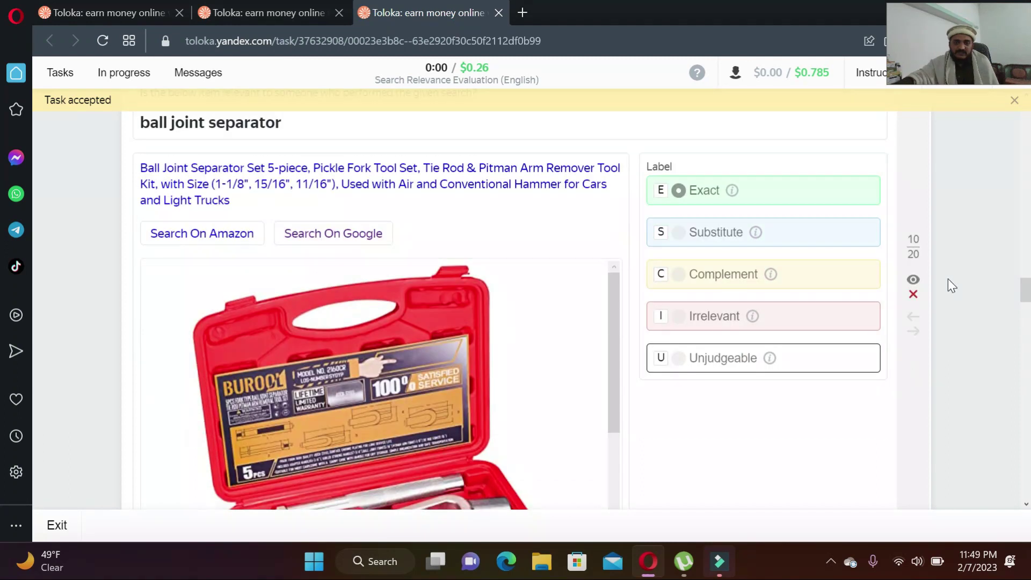
pyautogui.scroll(-2, 387, 359)
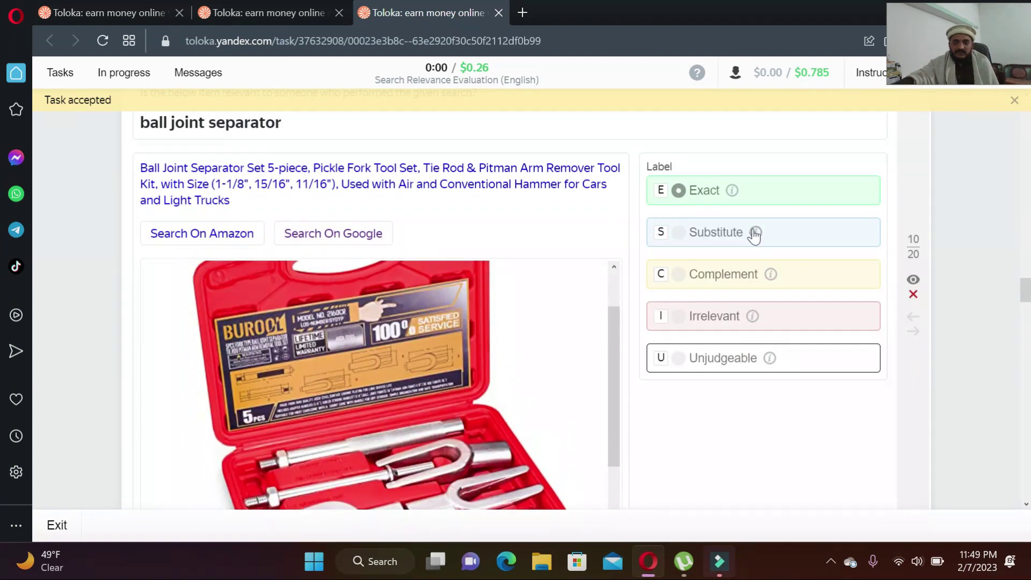
pyautogui.scroll(-5, 962, 264)
pyautogui.press('i')
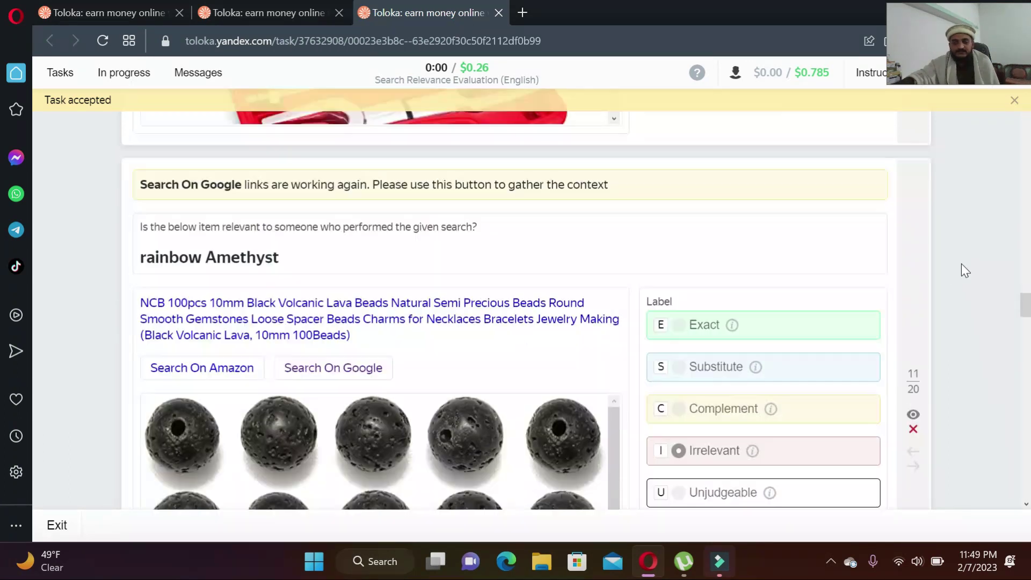
pyautogui.scroll(-1, 965, 271)
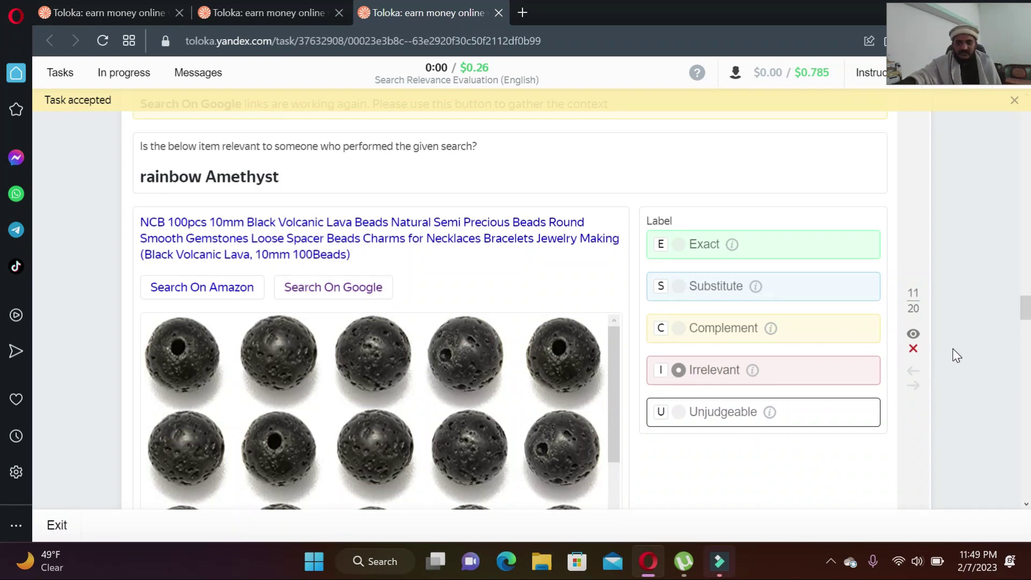
pyautogui.press('i')
pyautogui.press('c')
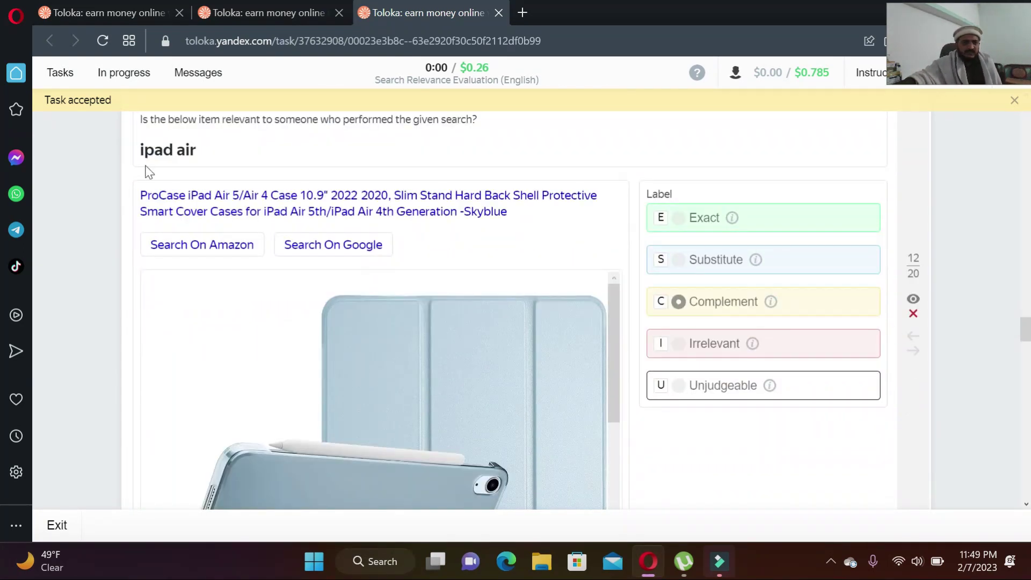
# Step: Review the iPad Air item, then rate htc u20 Irrelevant and the ResMed cpap headgear Complement
pyautogui.moveTo(135, 161); pyautogui.dragTo(216, 197)
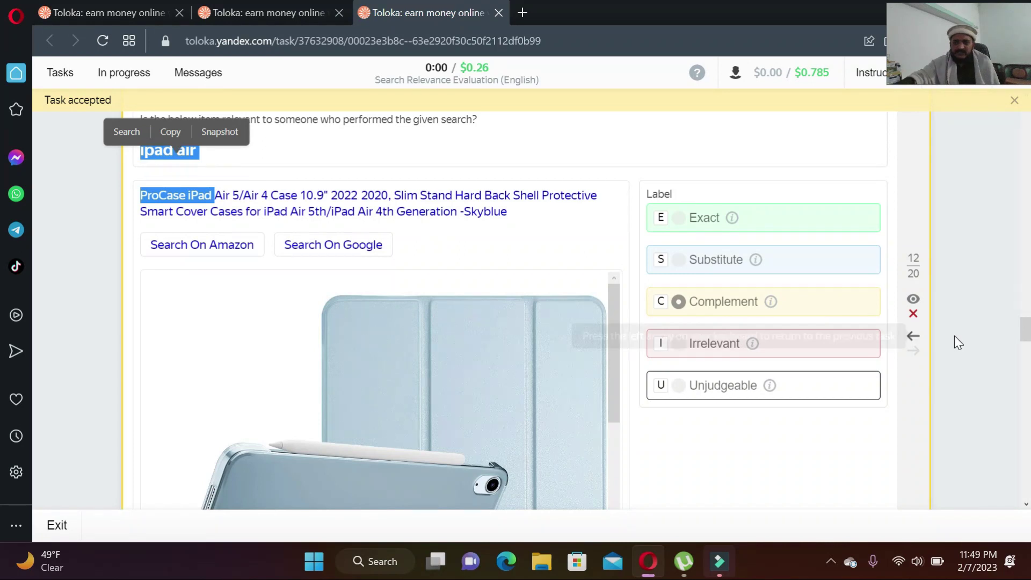
pyautogui.click(936, 361)
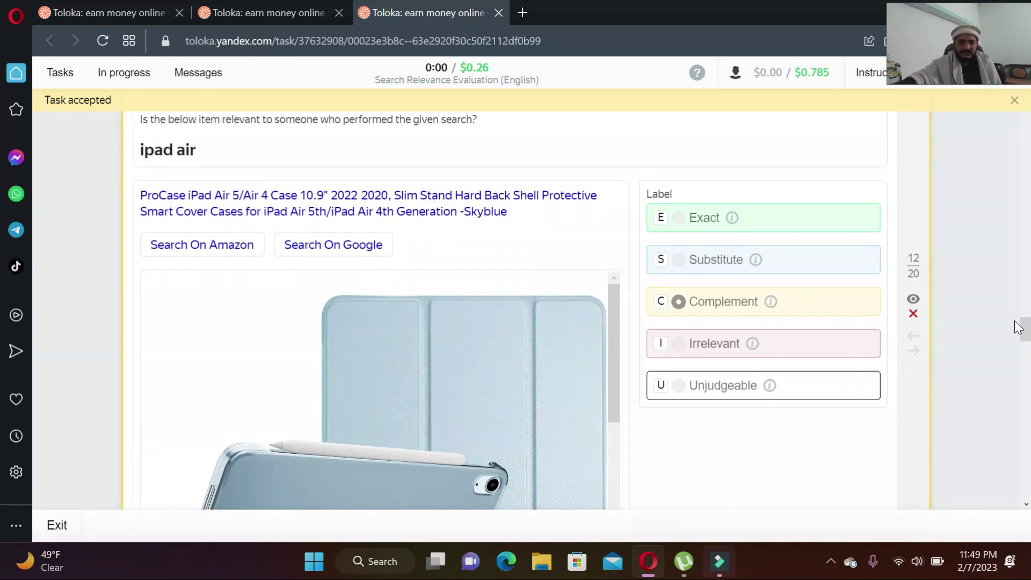
pyautogui.scroll(-1, 988, 332)
pyautogui.scroll(-4, 986, 326)
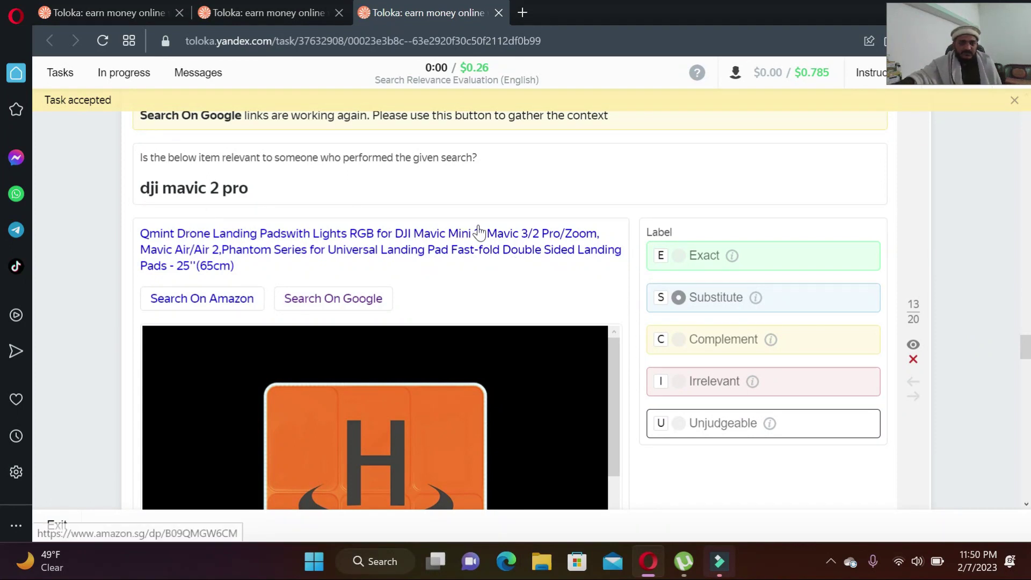
pyautogui.scroll(-1, 418, 298)
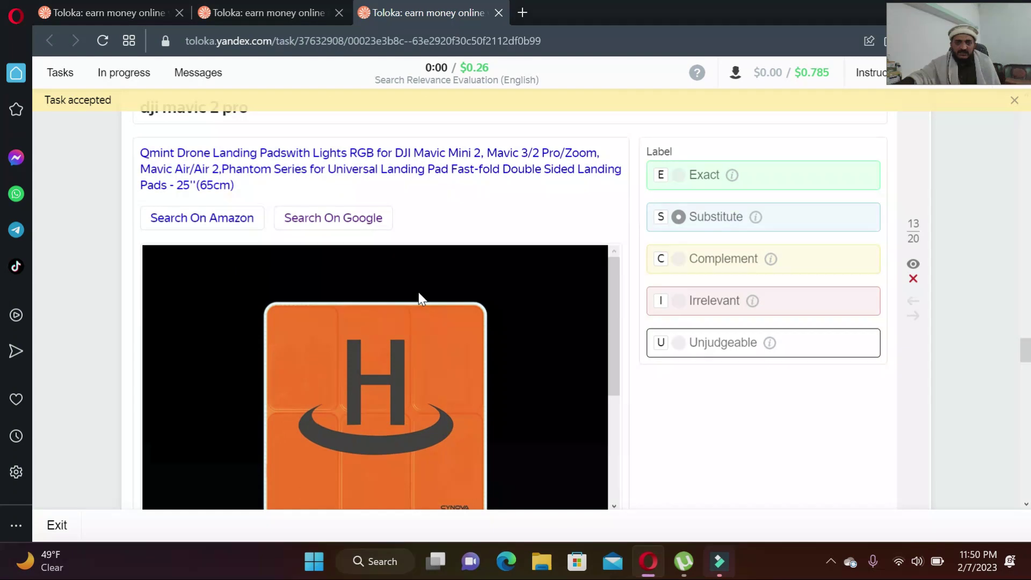
pyautogui.scroll(1, 418, 298)
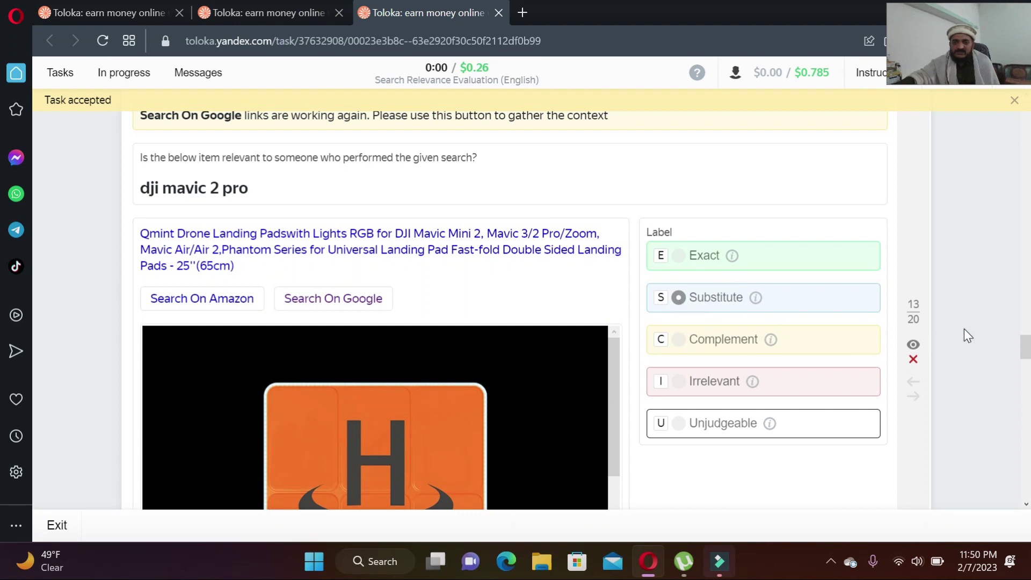
pyautogui.press('i')
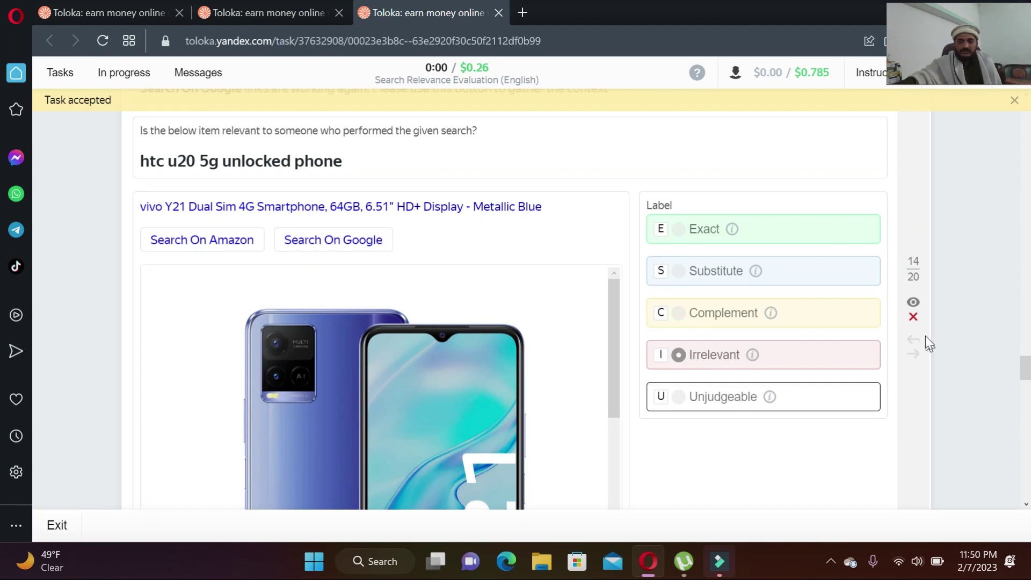
pyautogui.scroll(-3, 926, 336)
pyautogui.press('c')
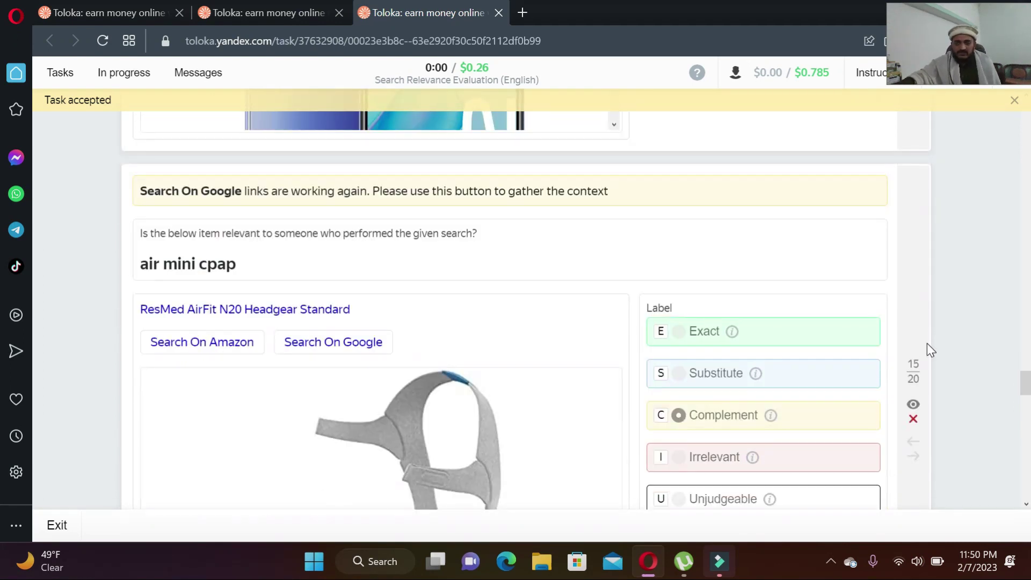
pyautogui.scroll(-1, 927, 344)
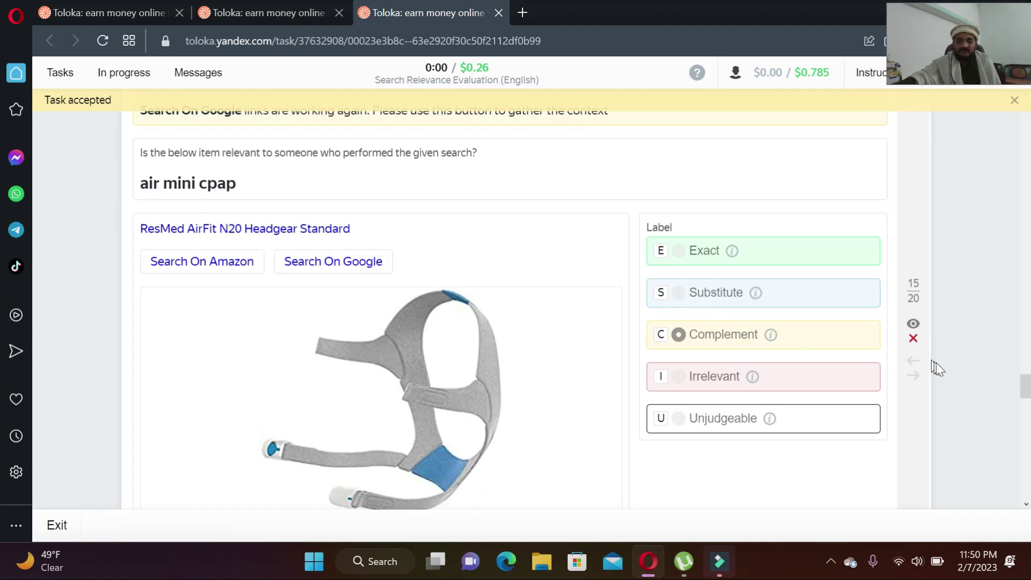
pyautogui.scroll(-5, 938, 365)
pyautogui.scroll(-1, 939, 371)
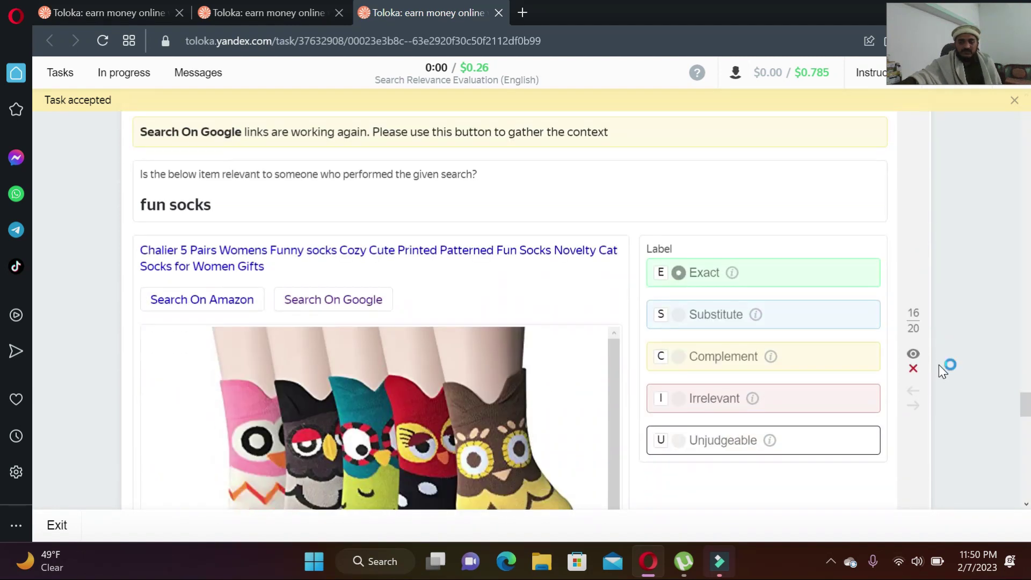
pyautogui.scroll(-1, 943, 370)
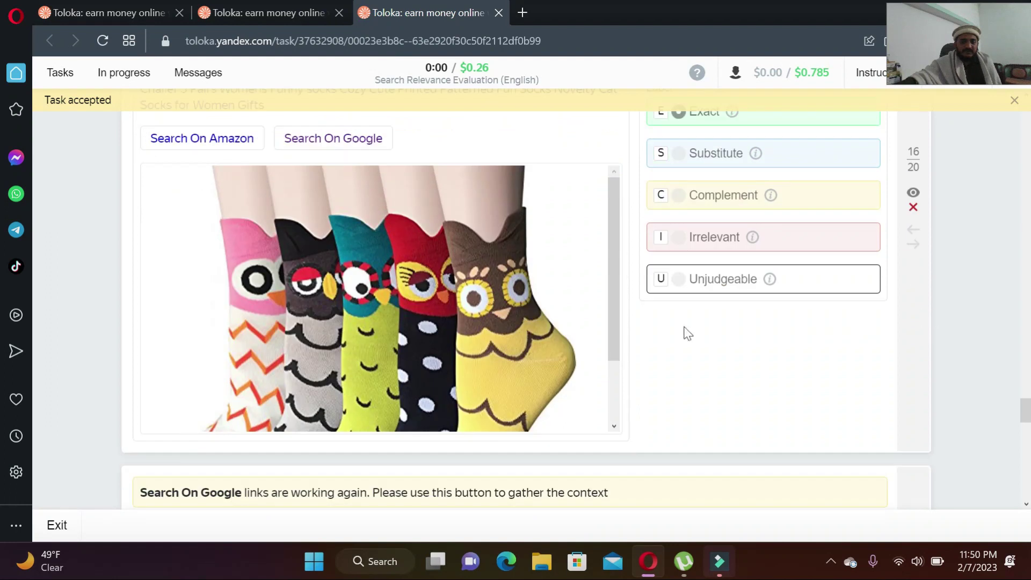
pyautogui.scroll(-2, 430, 368)
pyautogui.scroll(2, 457, 306)
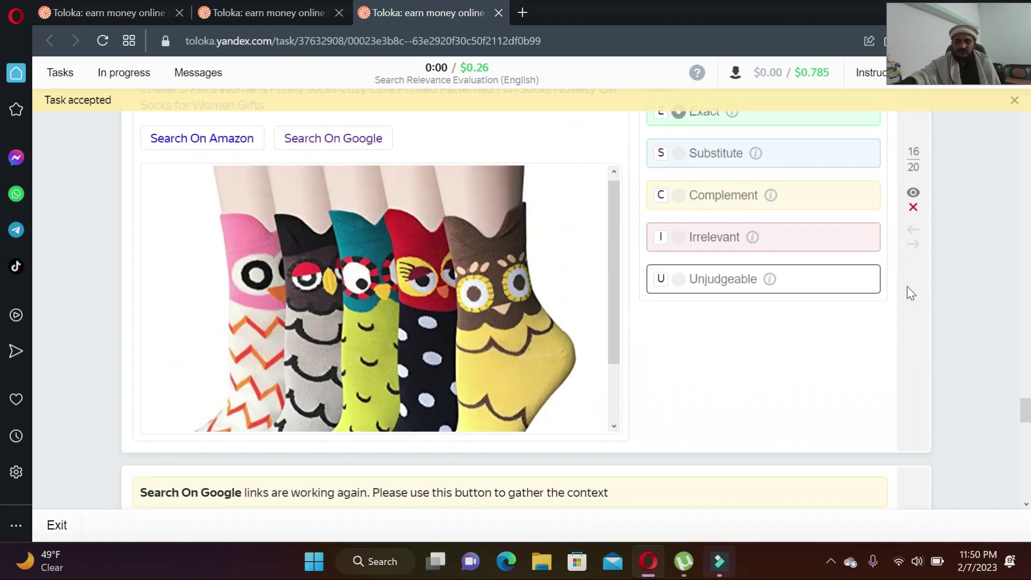
pyautogui.scroll(1, 907, 286)
pyautogui.scroll(-5, 916, 269)
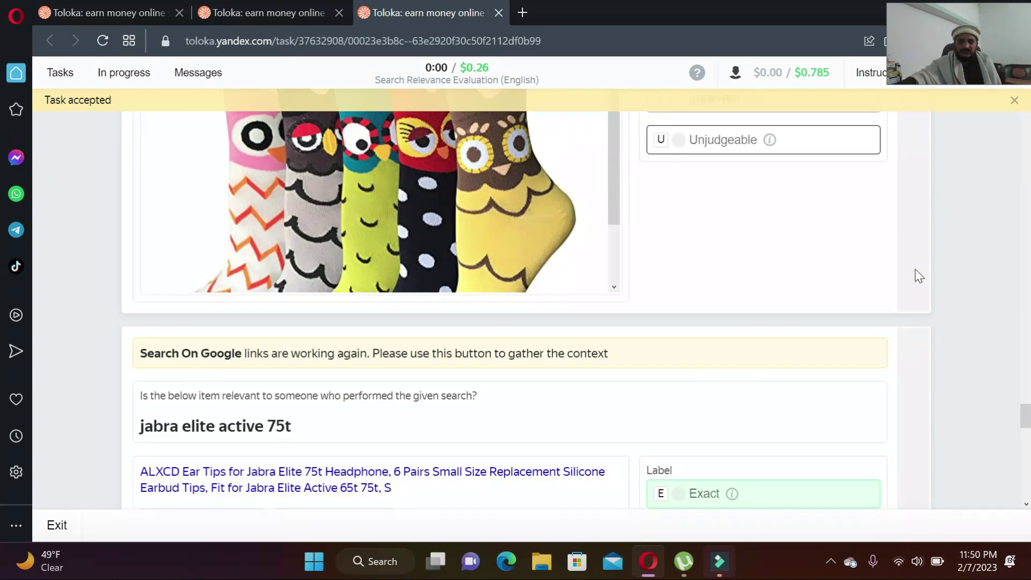
# Step: Rate the jabra ear tips Complement, the Biostar motherboard Exact, and the aztec shag rug Substitute
pyautogui.press('c')
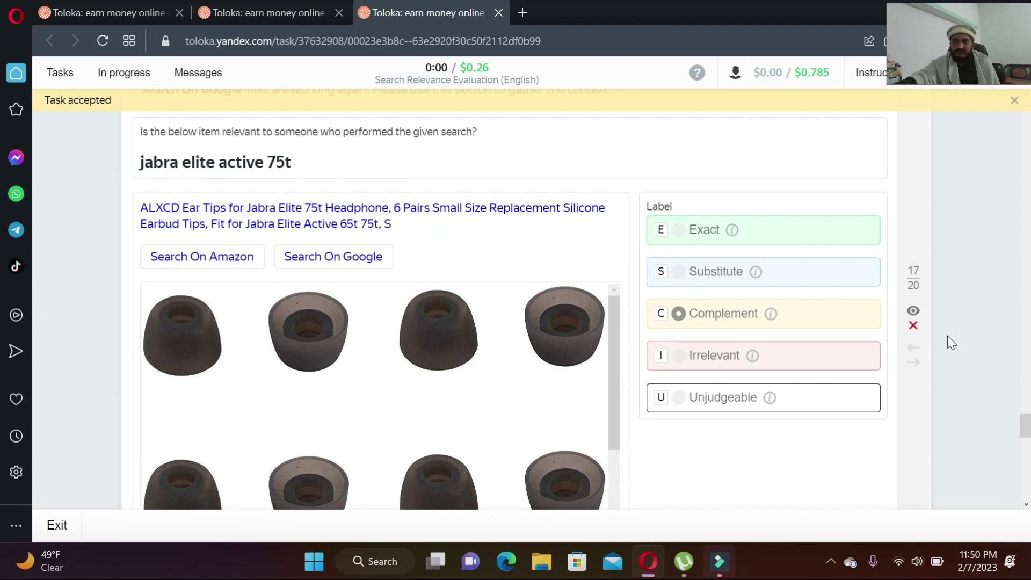
pyautogui.press('Return')
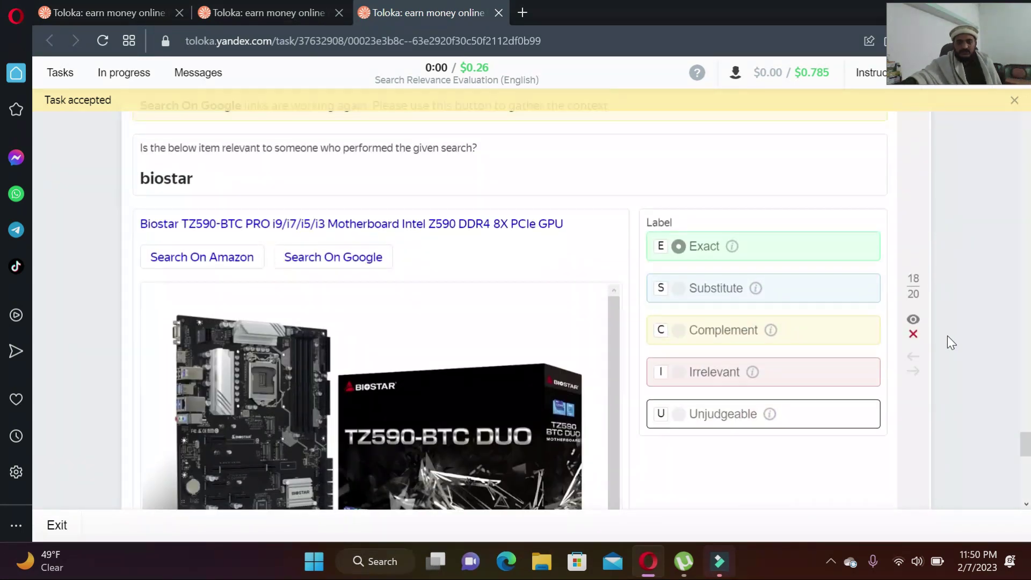
pyautogui.scroll(-1, 947, 336)
pyautogui.scroll(1, 948, 337)
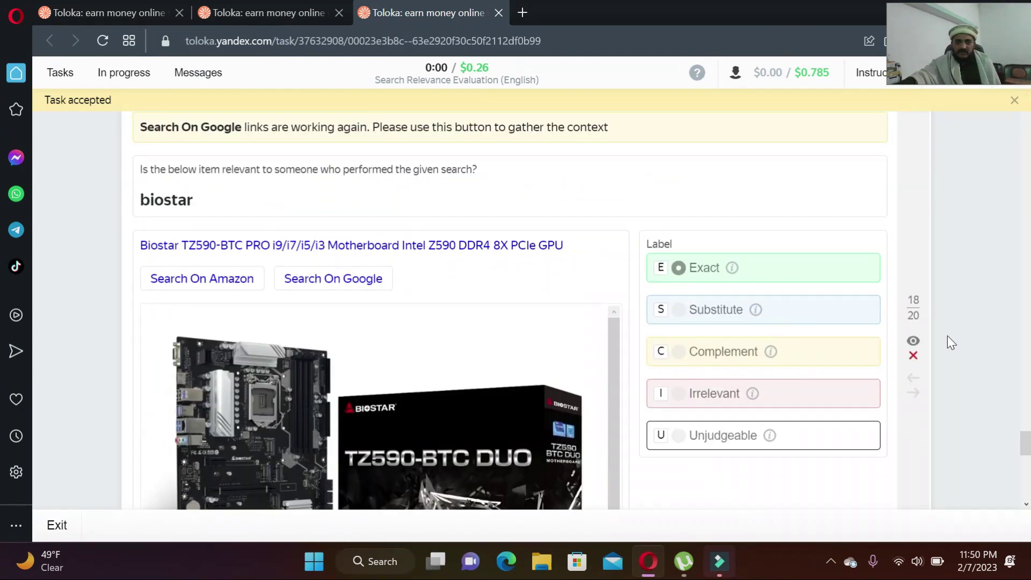
pyautogui.scroll(-1, 948, 336)
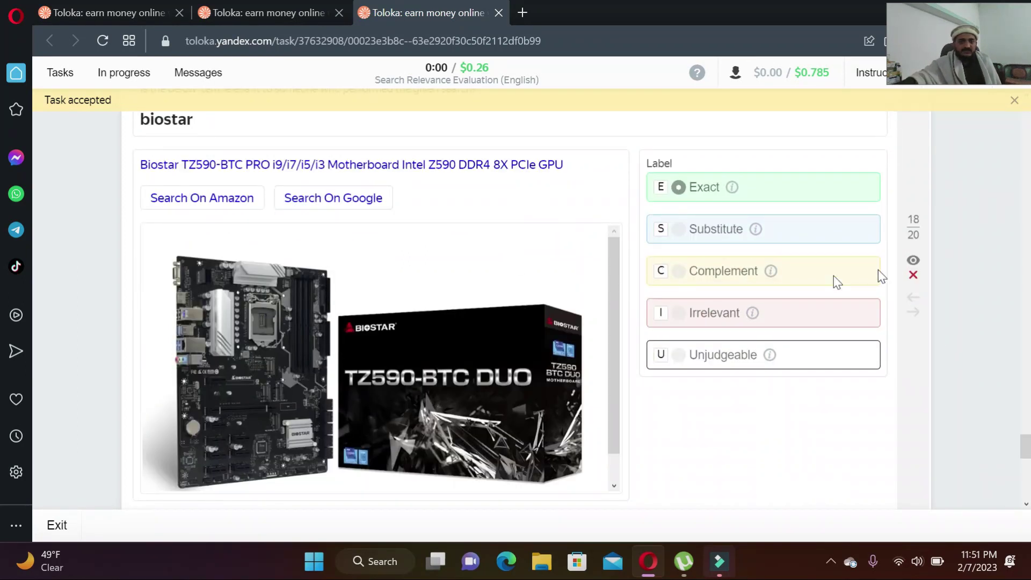
pyautogui.press('s')
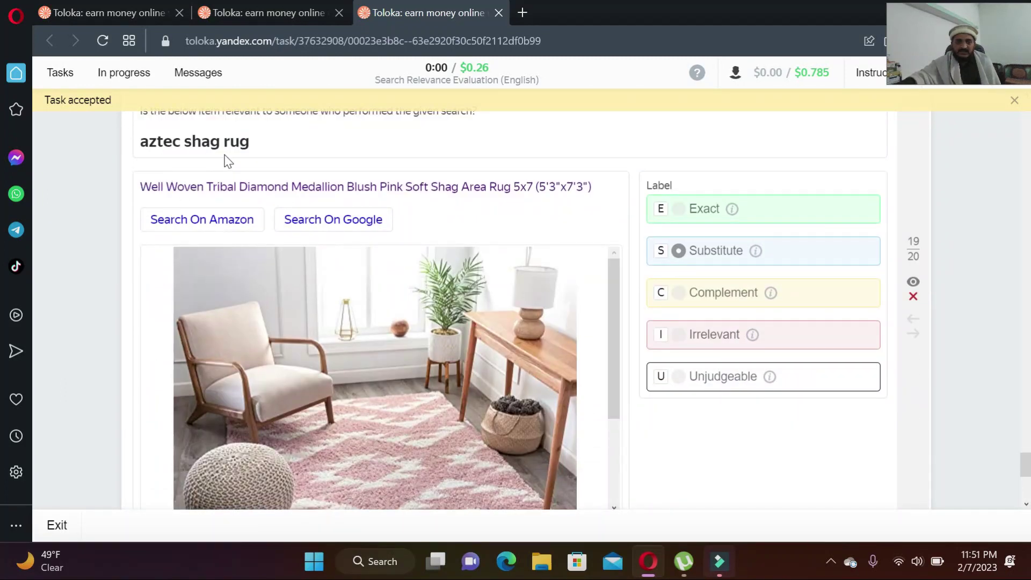
pyautogui.scroll(1, 645, 319)
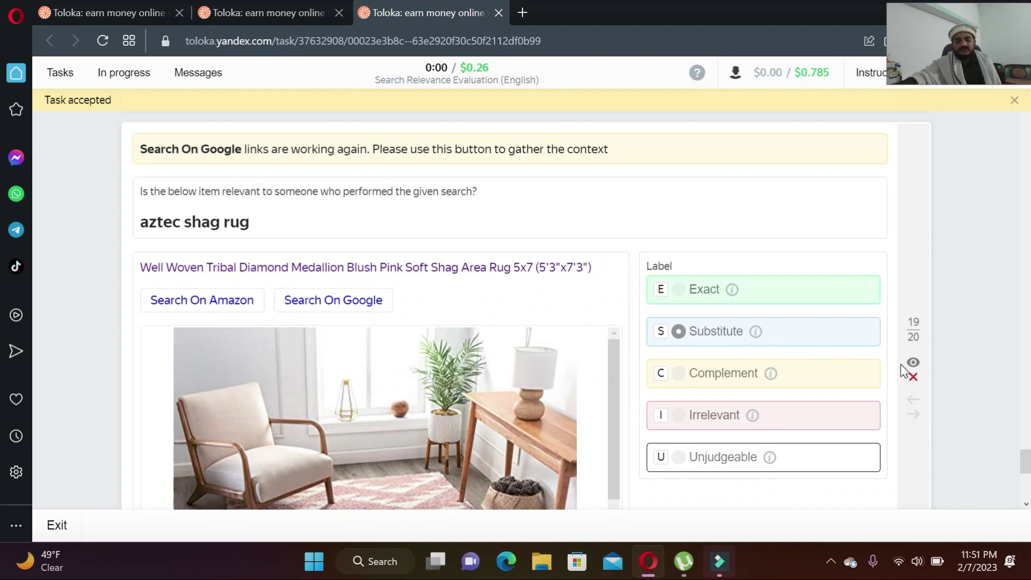
pyautogui.scroll(-7, 903, 364)
# Step: Mark item 20, the inflatable pool float for 'dog pools for large dogs heavy duty', Irrelevant
pyautogui.press('i')
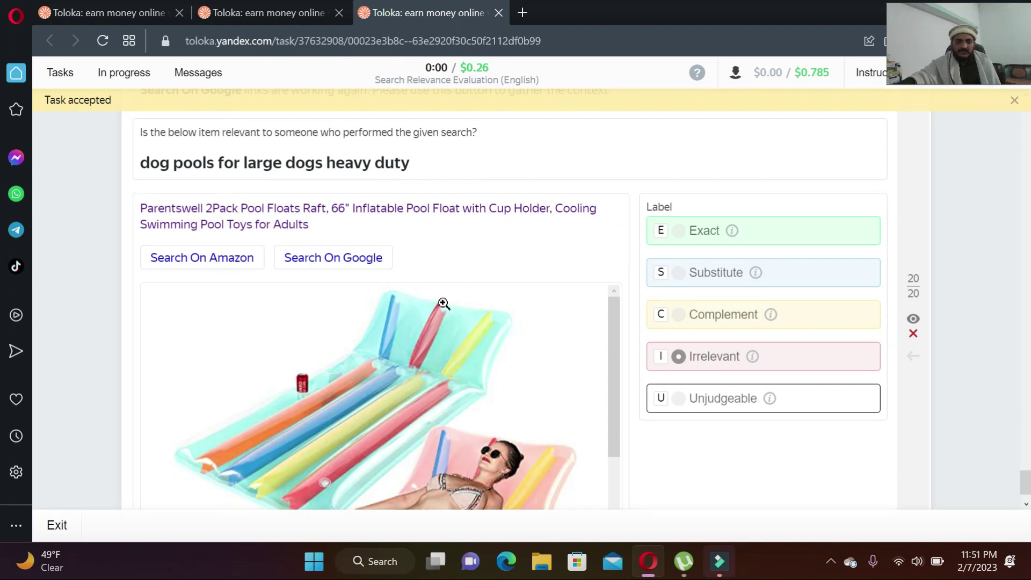
pyautogui.scroll(-1, 444, 304)
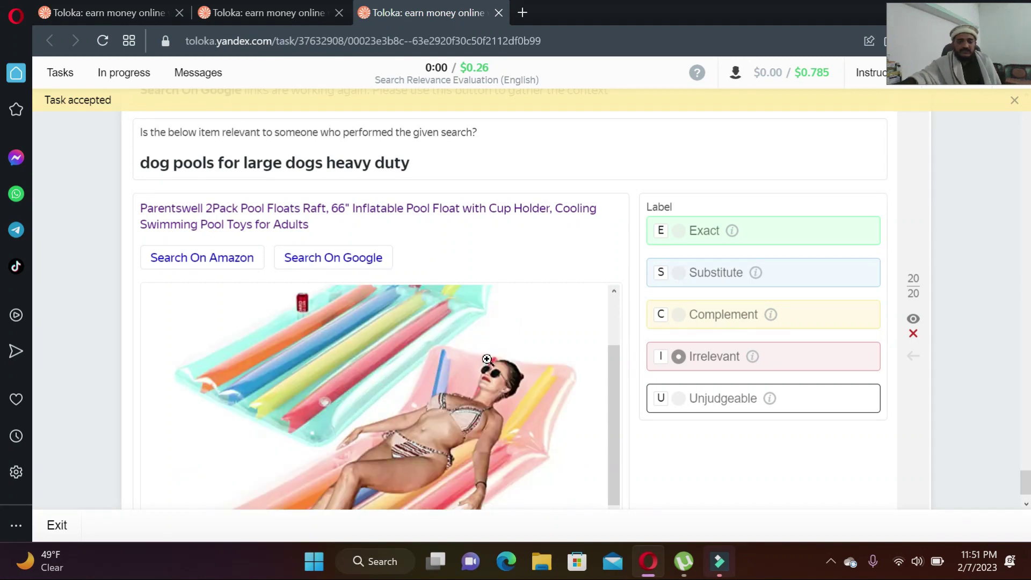
pyautogui.scroll(1, 486, 358)
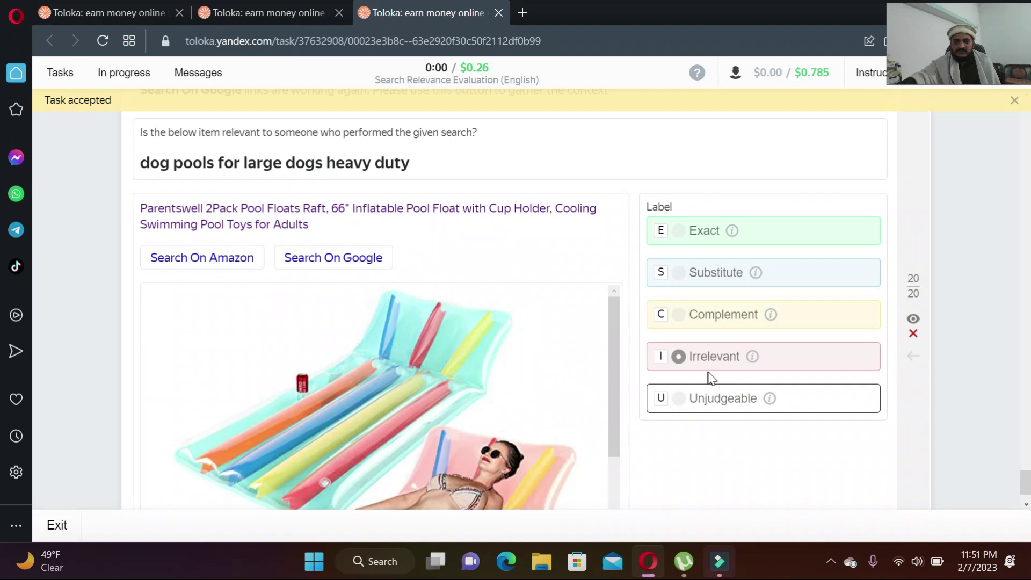
pyautogui.scroll(-1, 973, 388)
pyautogui.scroll(1, 972, 388)
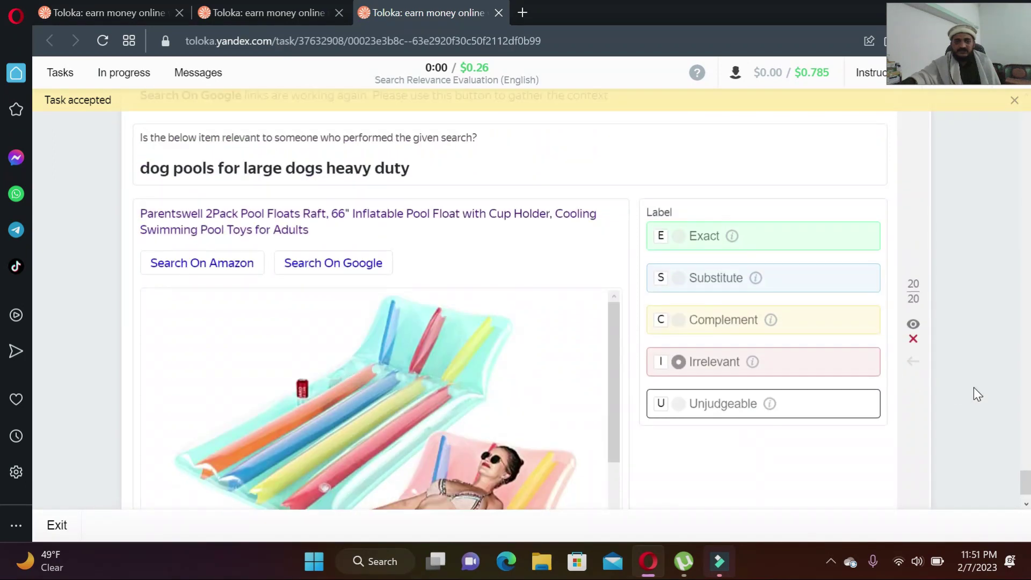
pyautogui.scroll(2, 974, 388)
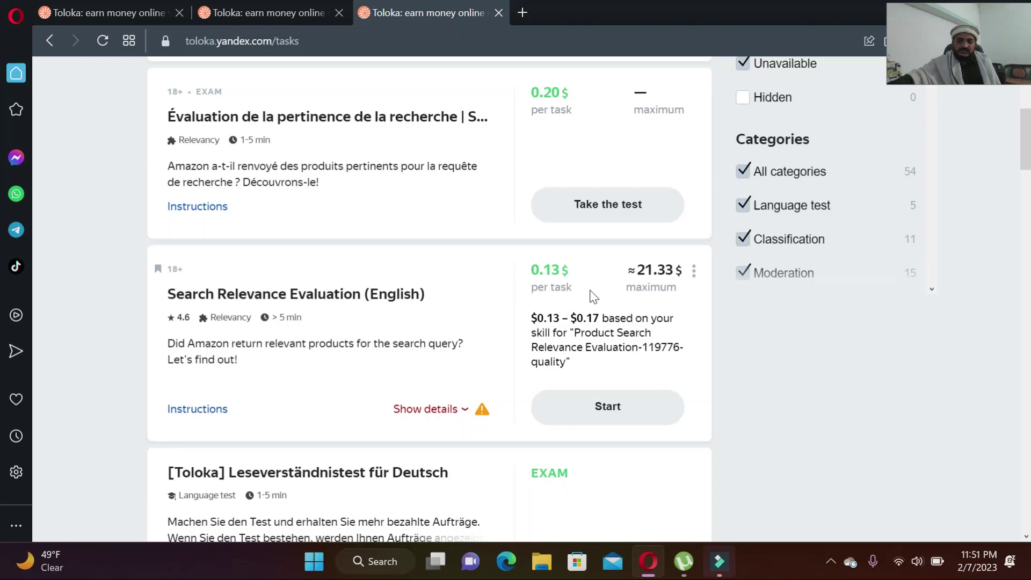
# Step: Start another Search Relevance Evaluation (English) batch at $0.13 per task from the tasks list
pyautogui.click(617, 405)
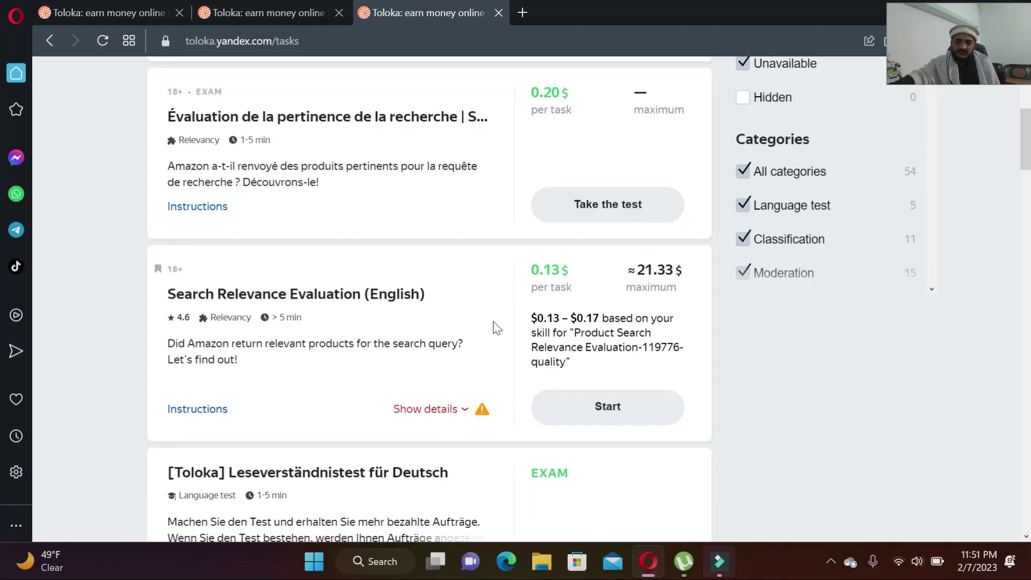